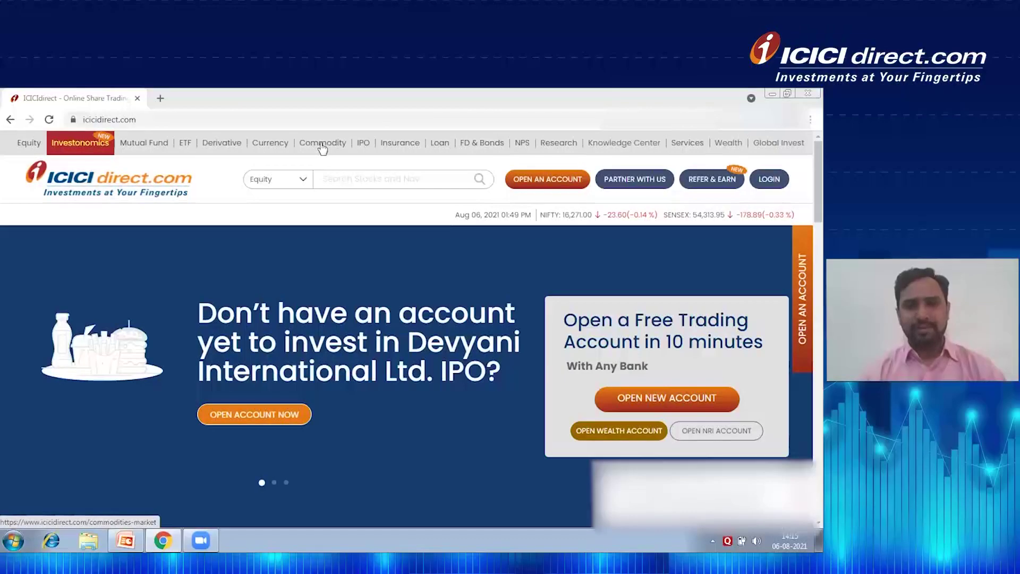
# - Open the Commodity markets page and review the GOLDM futures price
pyautogui.click(322, 149)
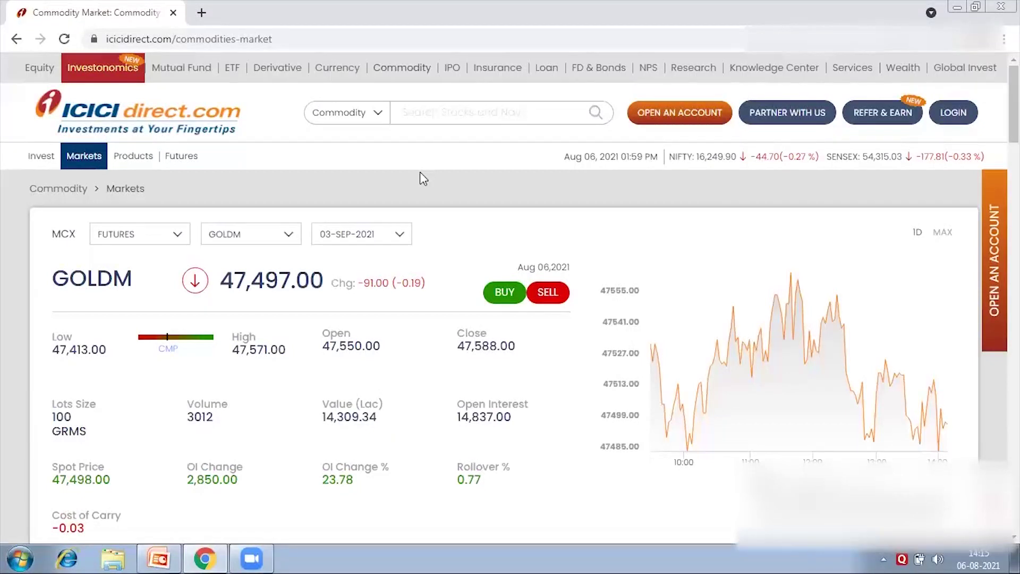
pyautogui.scroll(-1, 423, 178)
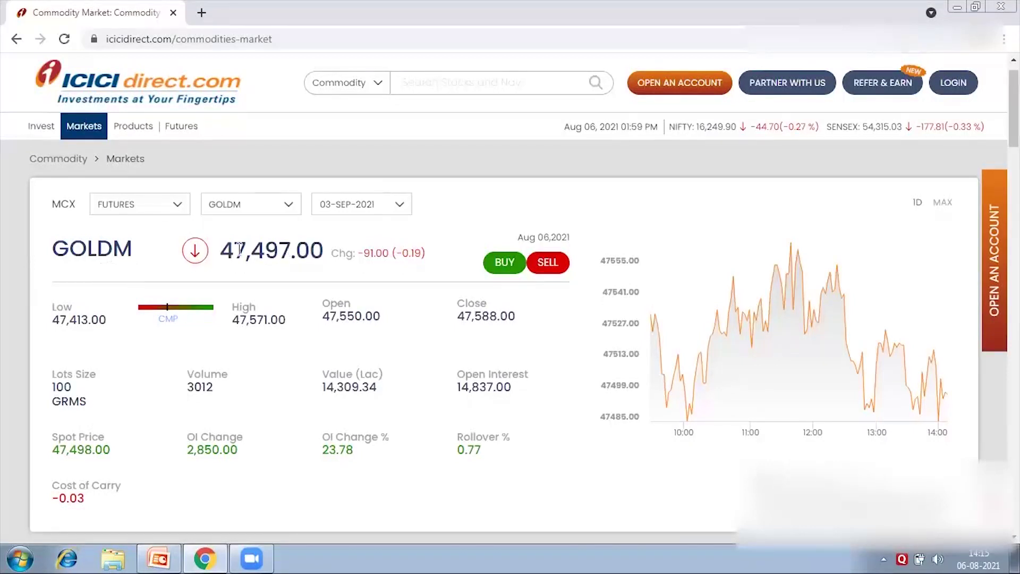
pyautogui.moveTo(234, 250); pyautogui.dragTo(290, 251)
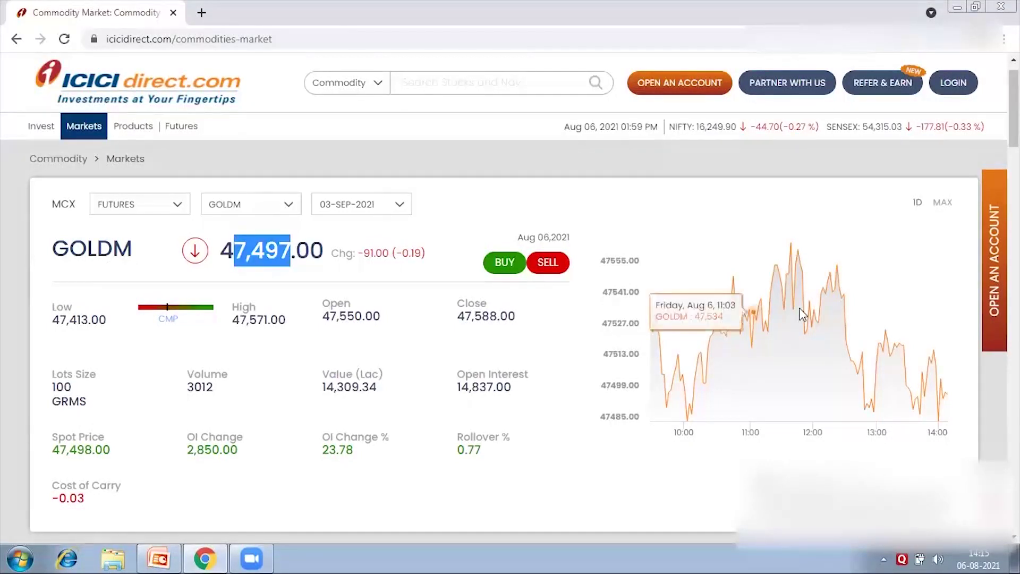
# - Review the total trade value and brokerage for gold in the MCX Commodity Futures brokerage calculator
pyautogui.scroll(-1, 800, 308)
pyautogui.scroll(-3, 803, 314)
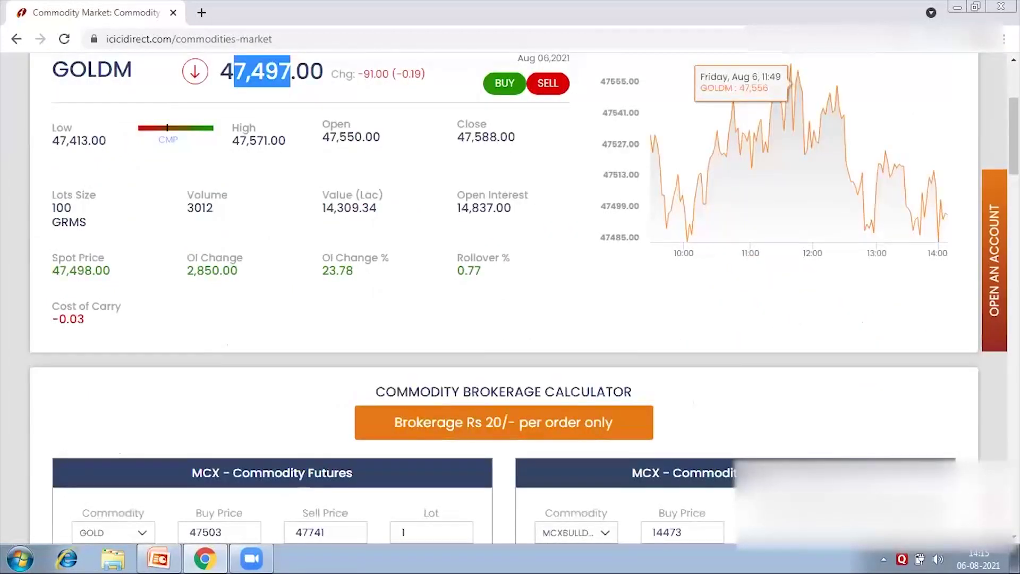
pyautogui.scroll(-4, 504, 297)
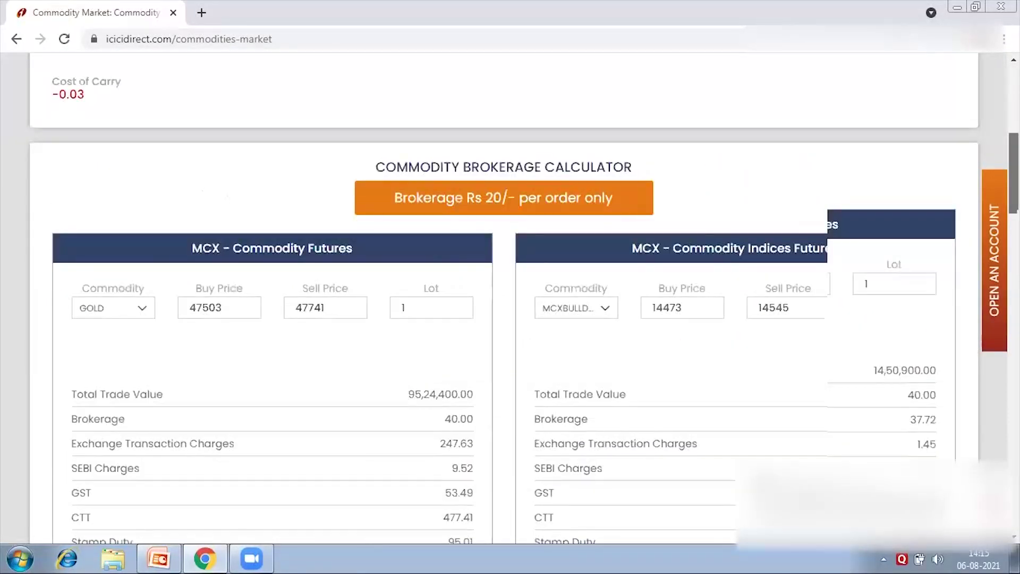
pyautogui.scroll(-2, 504, 297)
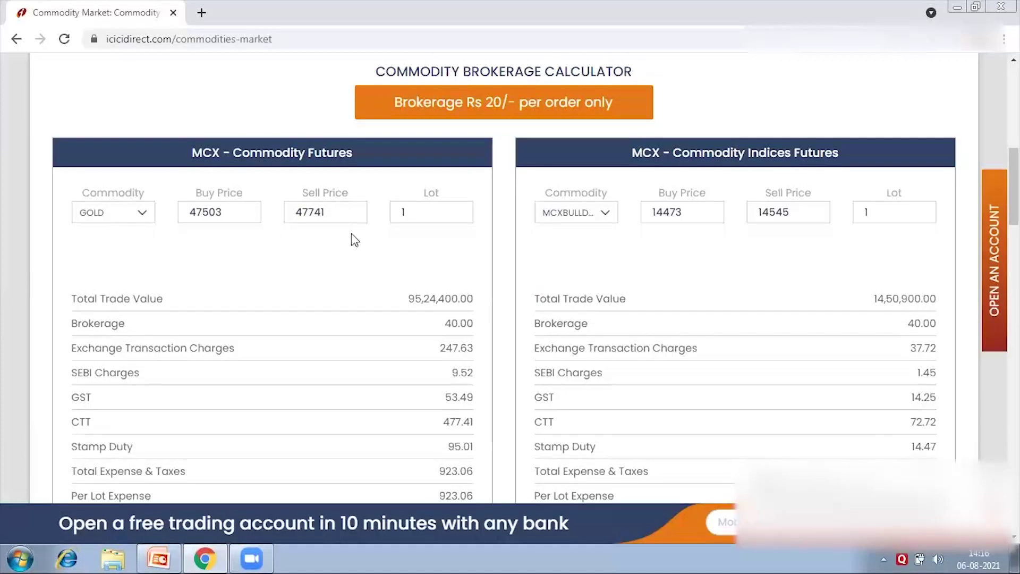
pyautogui.doubleClick(442, 296)
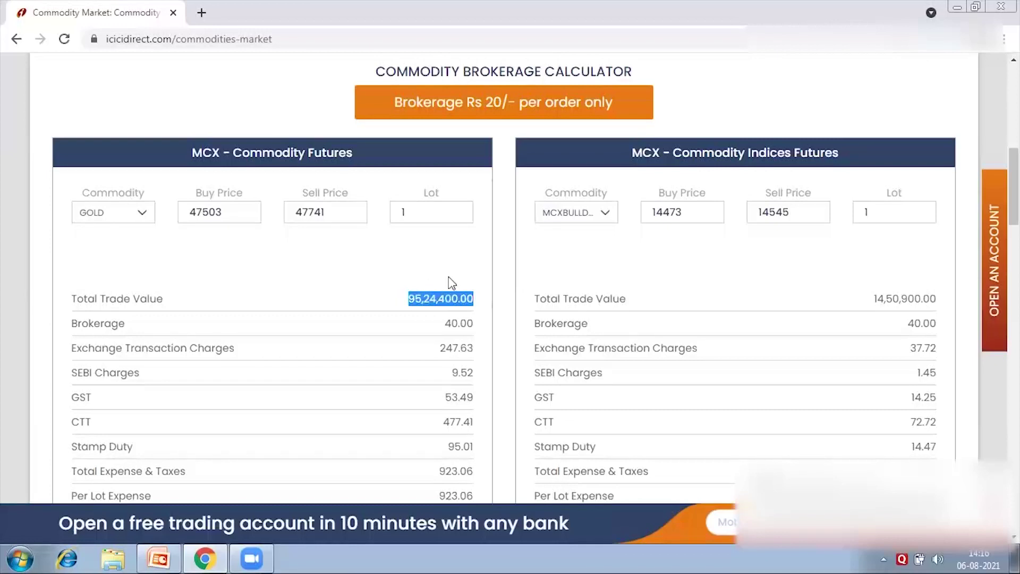
pyautogui.click(449, 296)
pyautogui.doubleClick(453, 322)
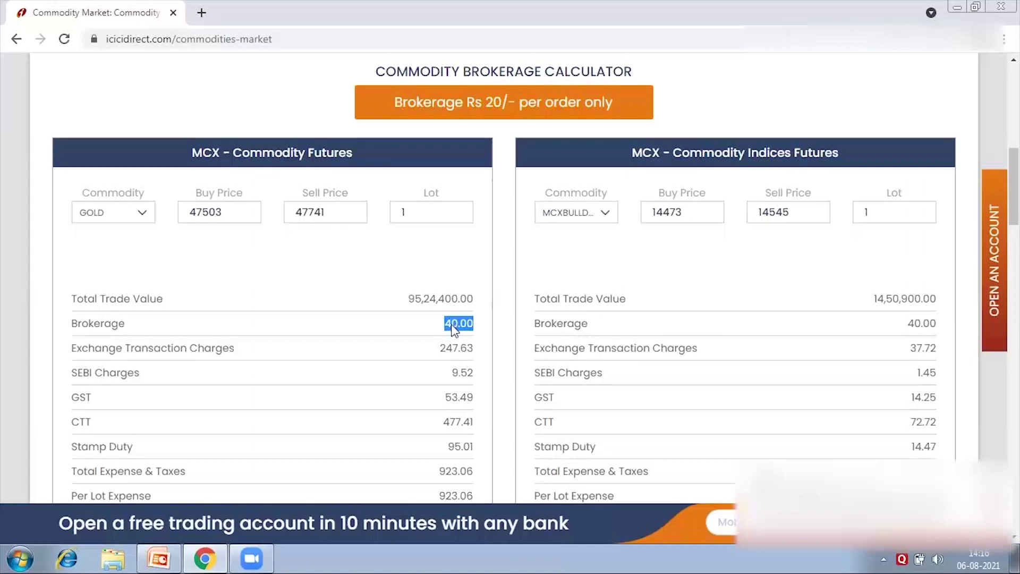
# - Check the total expense and taxes for gold futures and view the commodity choices in the Commodity Indices Futures calculator
pyautogui.scroll(-1, 452, 325)
pyautogui.scroll(-1, 453, 325)
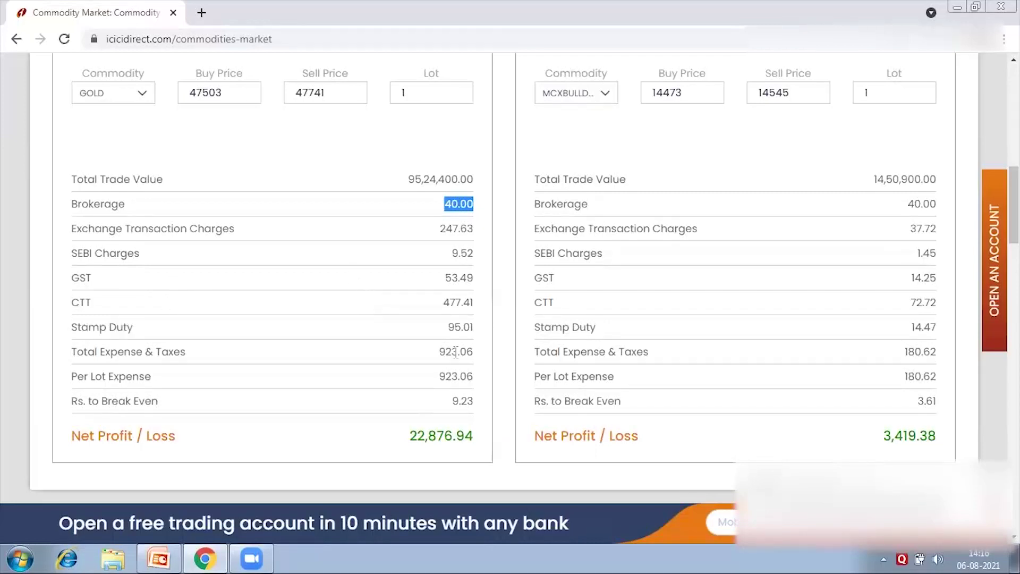
pyautogui.doubleClick(492, 361)
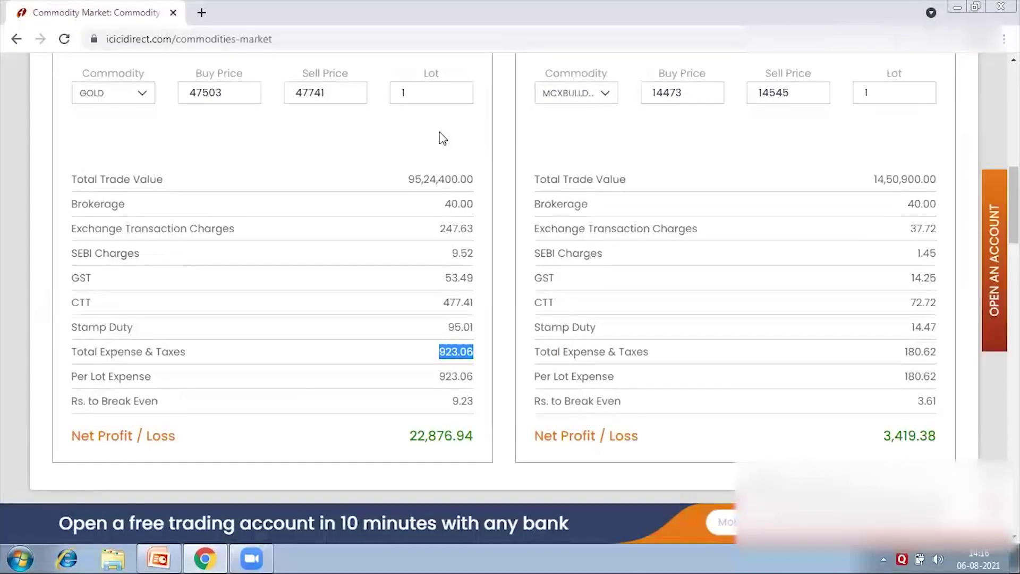
pyautogui.click(604, 100)
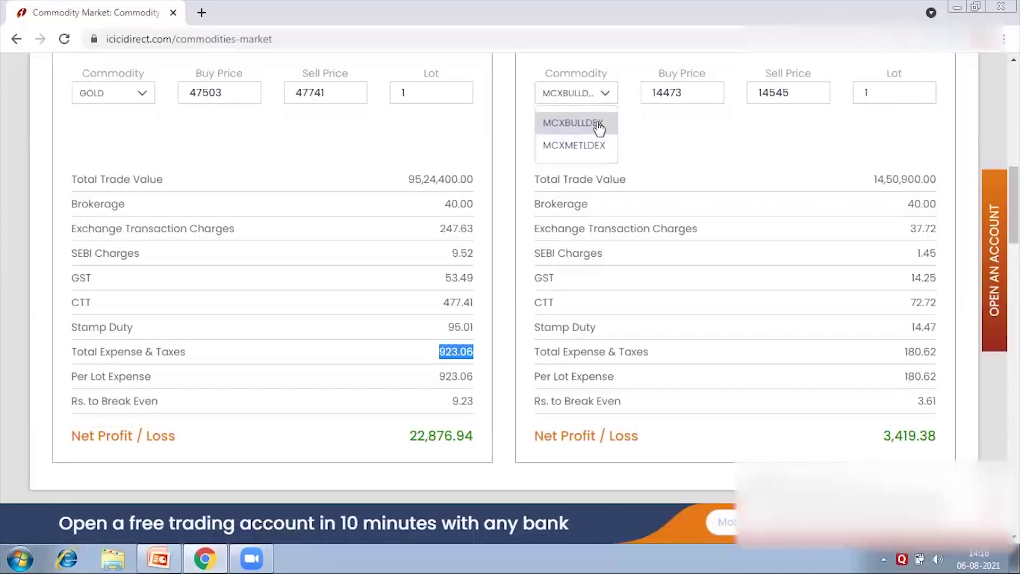
pyautogui.click(636, 144)
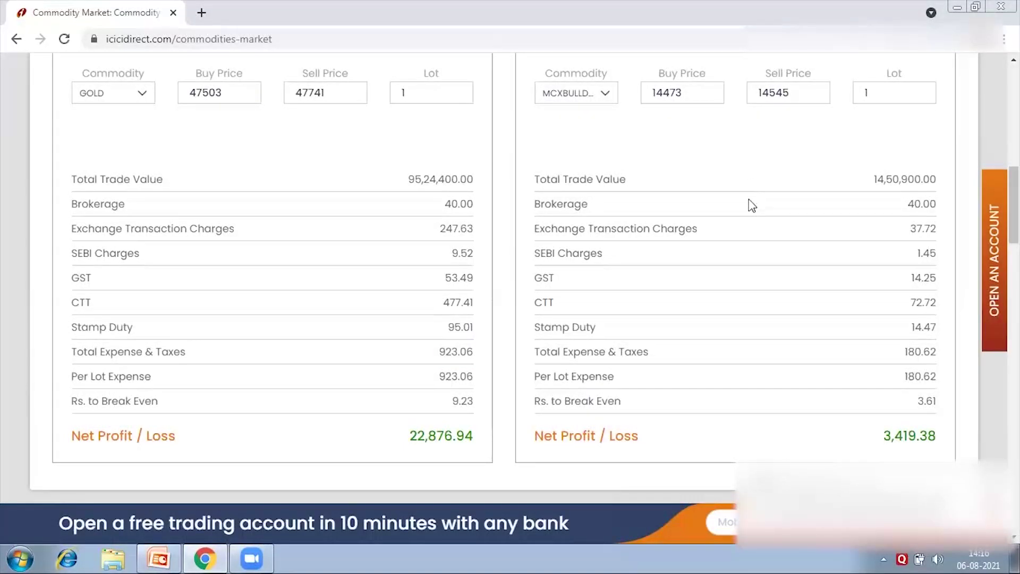
# - Look through the commodity market statistics, event calendar and commodities market news
pyautogui.scroll(-1, 753, 206)
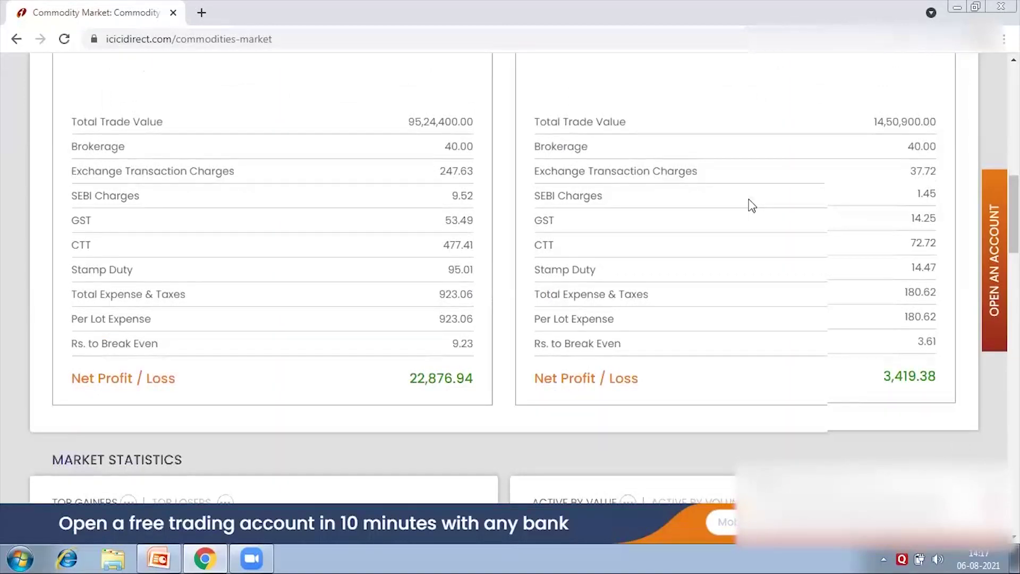
pyautogui.scroll(-1, 752, 206)
pyautogui.scroll(-6, 752, 206)
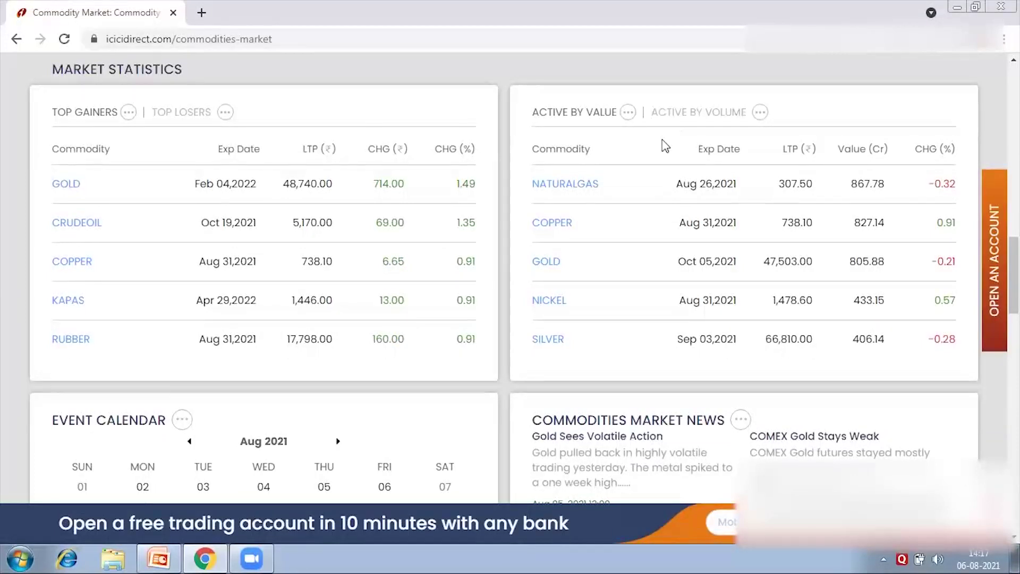
pyautogui.scroll(-2, 664, 146)
pyautogui.scroll(-1, 674, 215)
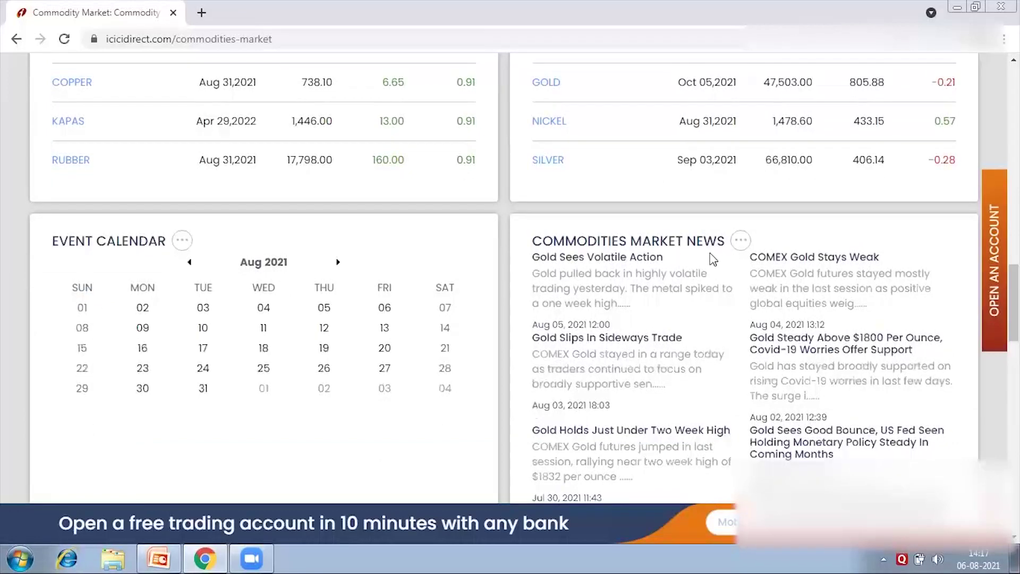
pyautogui.scroll(1, 713, 260)
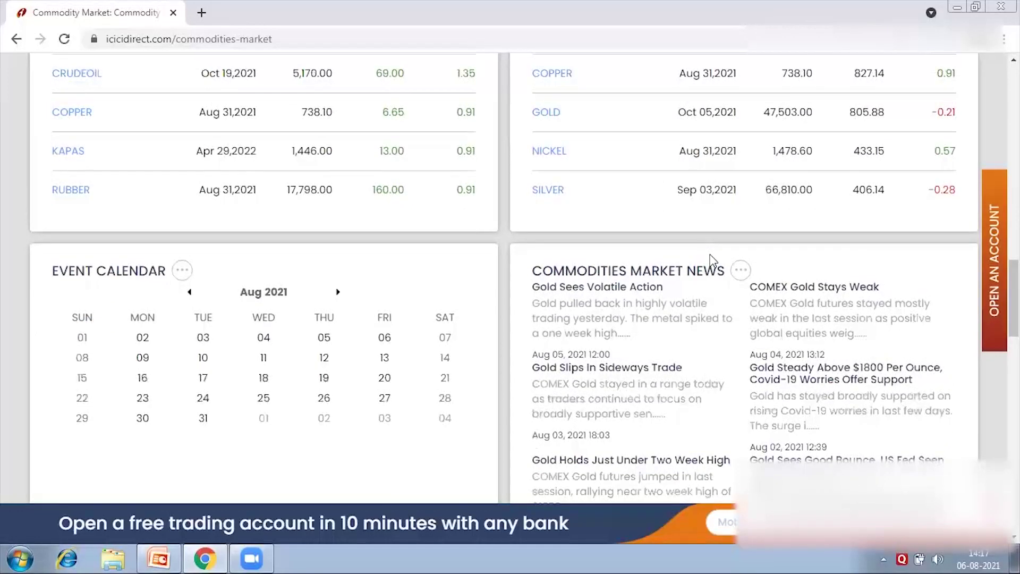
# - Open the Commodity Products page and review its exclusive features, trading benefits, and monthly and daily reports
pyautogui.scroll(8, 714, 261)
pyautogui.scroll(10, 713, 261)
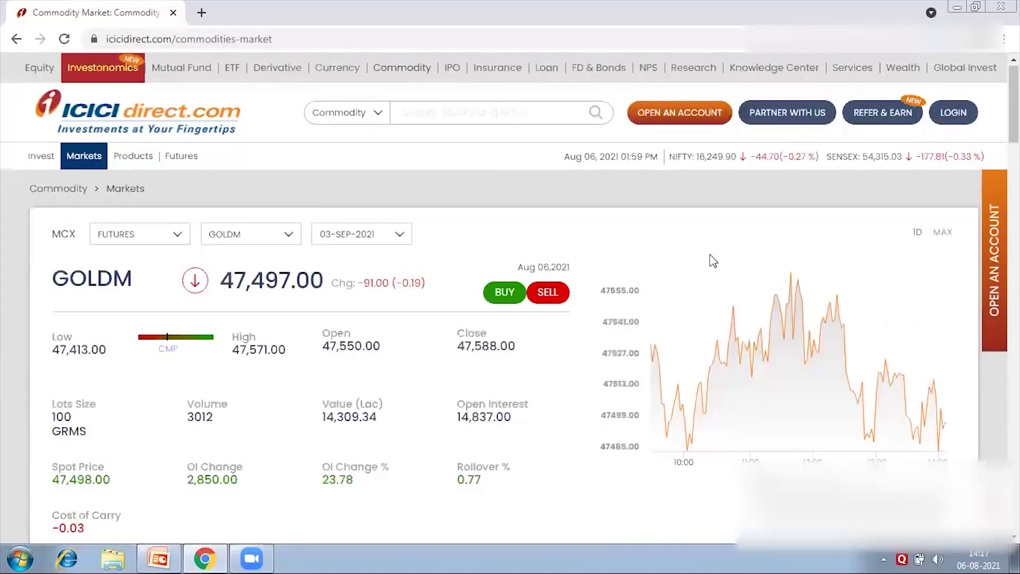
pyautogui.click(139, 163)
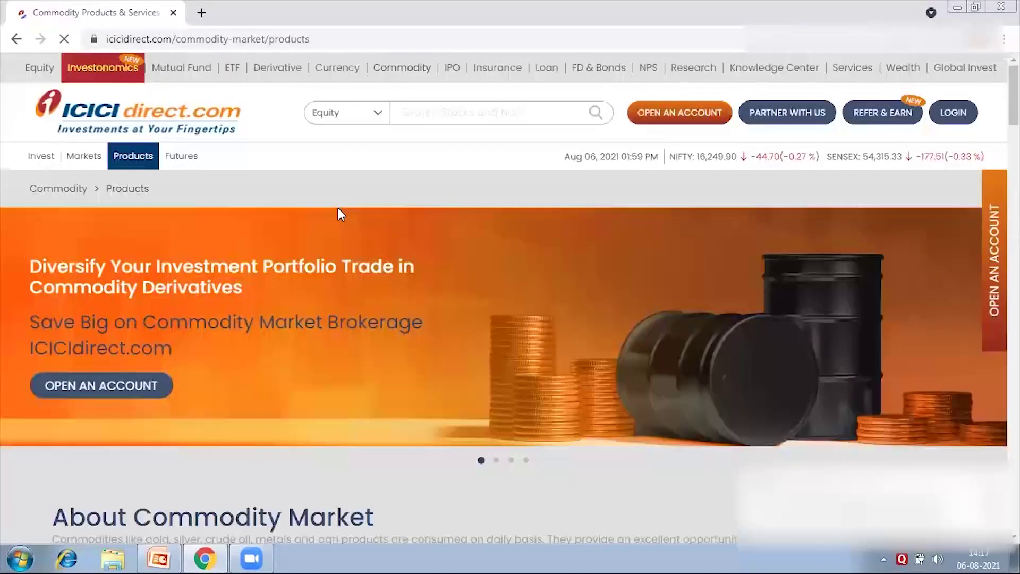
pyautogui.scroll(-1, 340, 214)
pyautogui.scroll(-5, 338, 208)
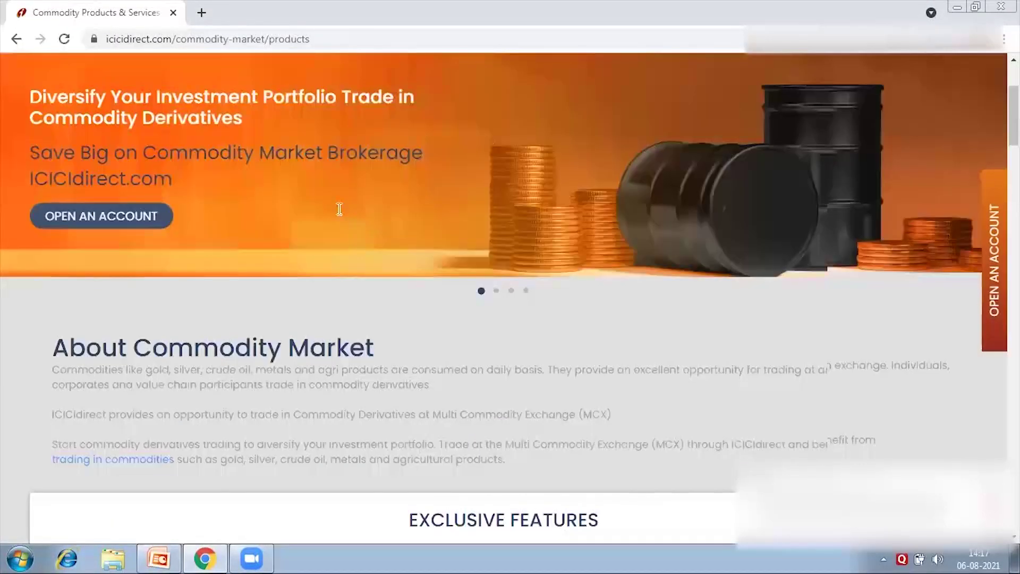
pyautogui.scroll(-1, 340, 209)
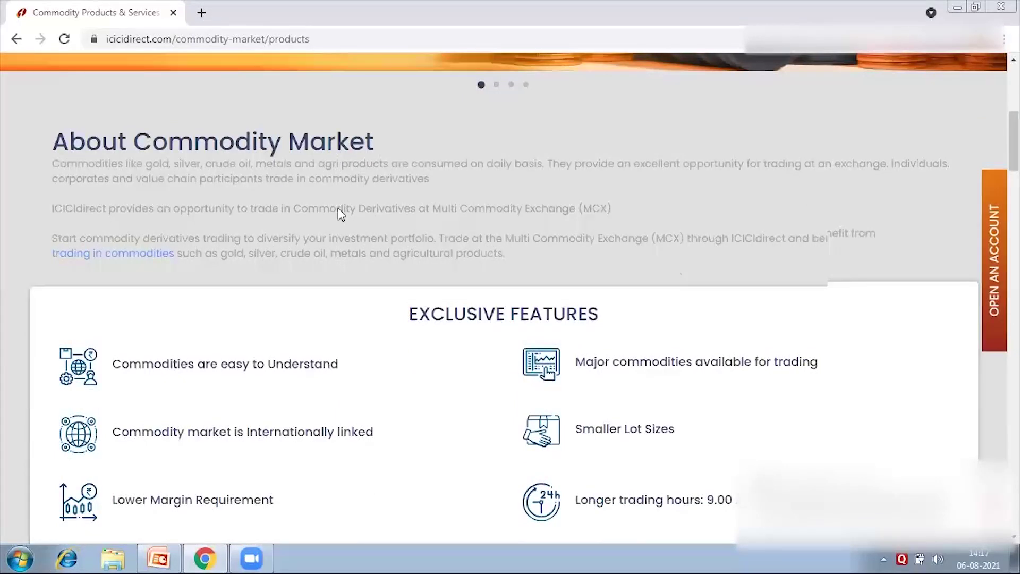
pyautogui.scroll(-5, 340, 211)
pyautogui.scroll(-1, 341, 213)
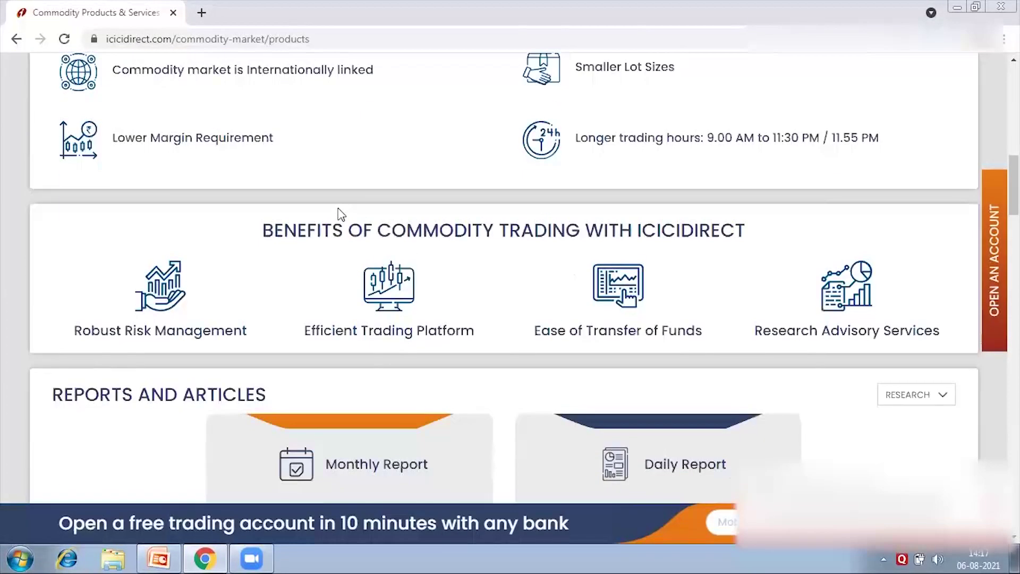
pyautogui.scroll(-2, 340, 213)
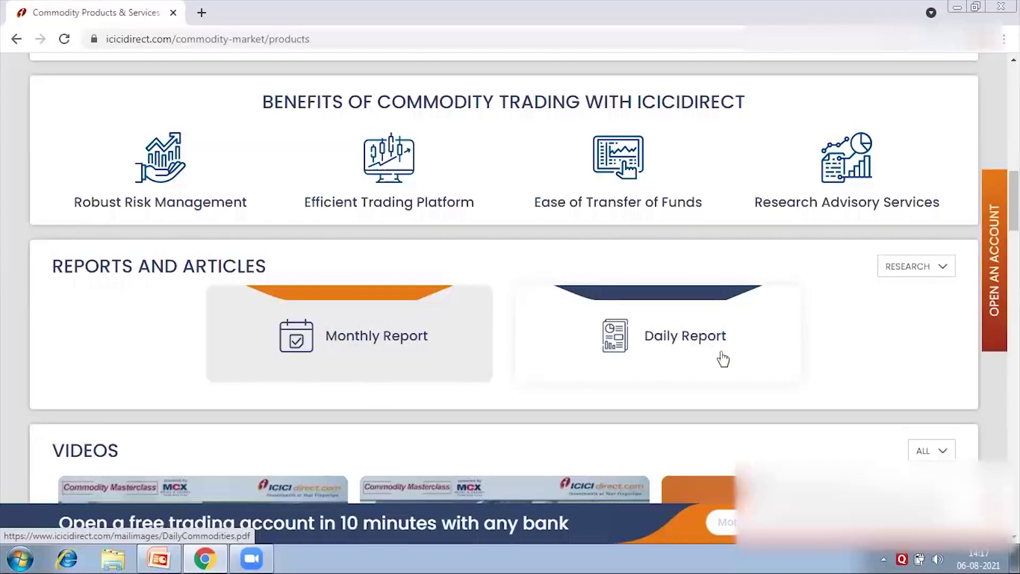
# - Look through the videos, podcasts and commodity FAQs on the Commodity Products page
pyautogui.scroll(-1, 724, 359)
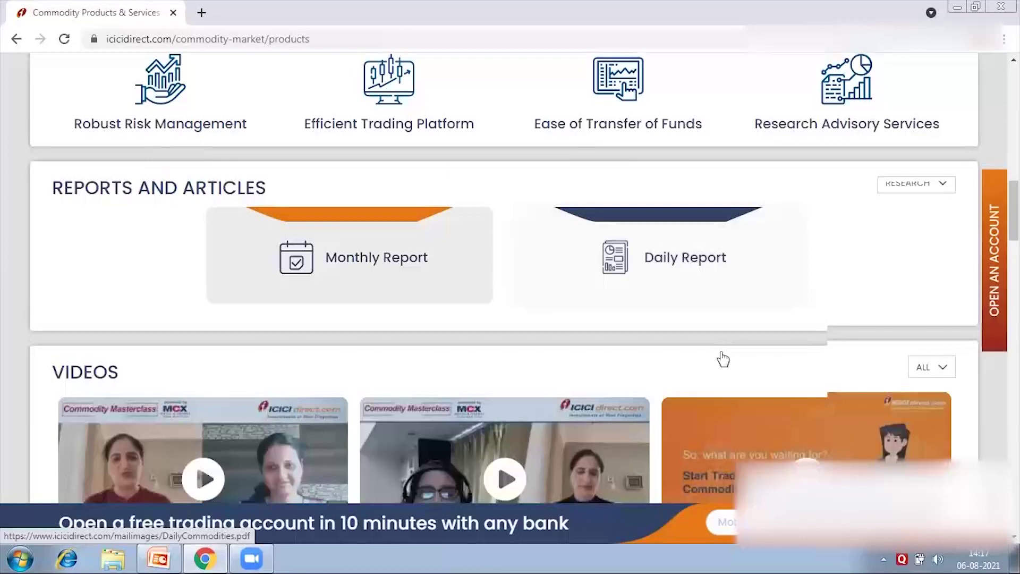
pyautogui.scroll(-2, 724, 360)
pyautogui.scroll(-1, 723, 360)
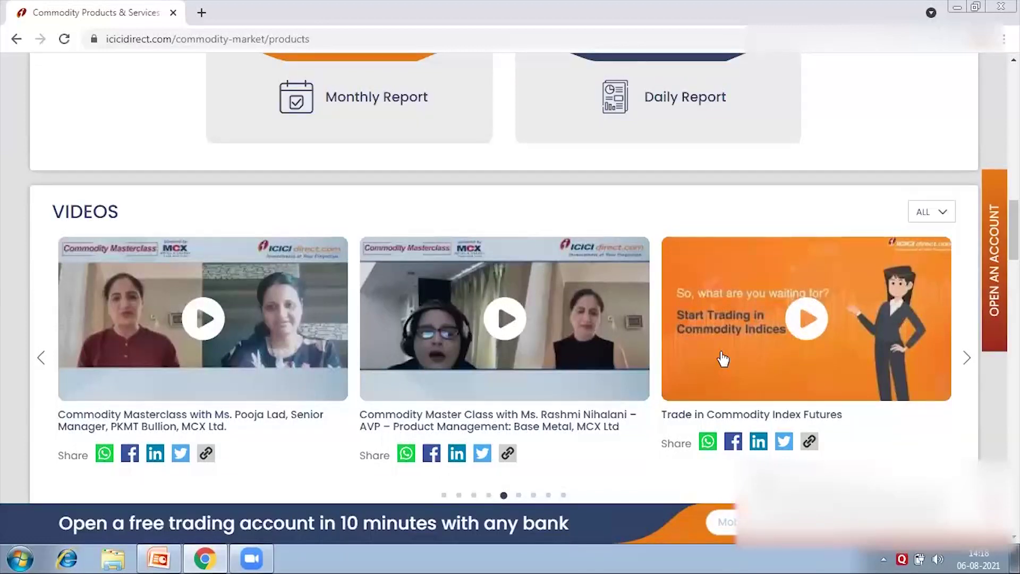
pyautogui.scroll(-1, 723, 359)
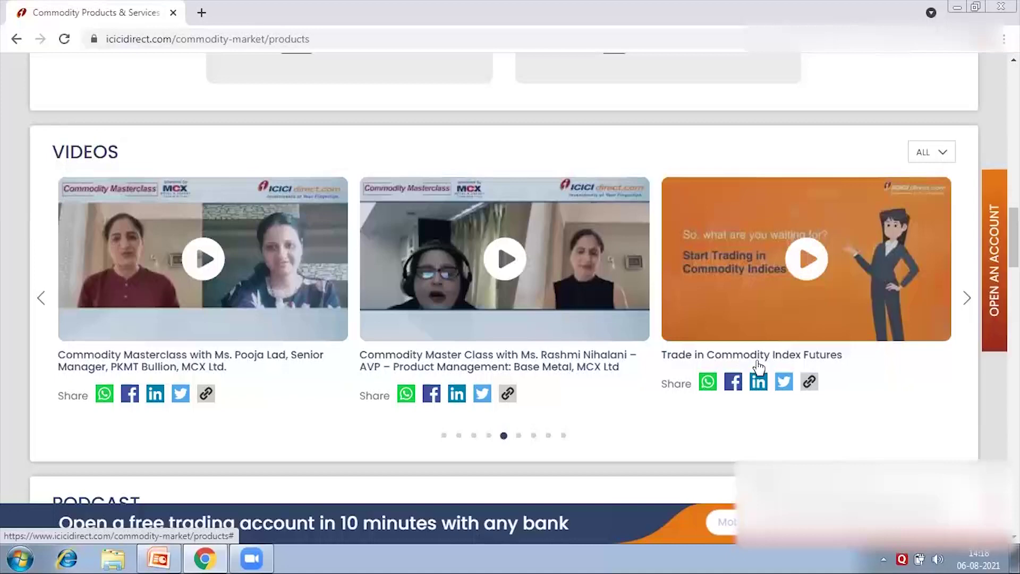
pyautogui.scroll(-1, 758, 366)
pyautogui.scroll(-5, 759, 367)
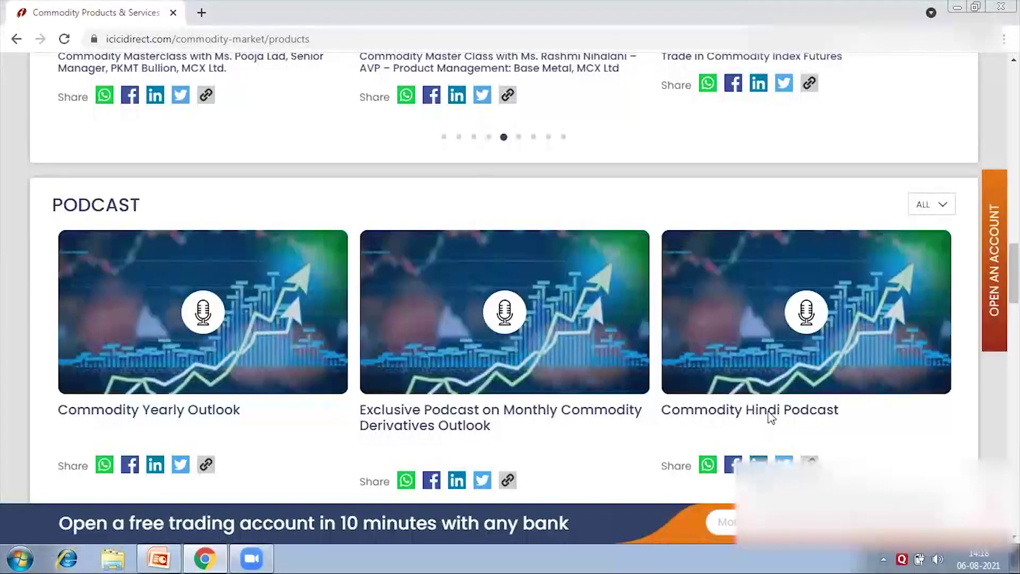
pyautogui.scroll(-1, 771, 417)
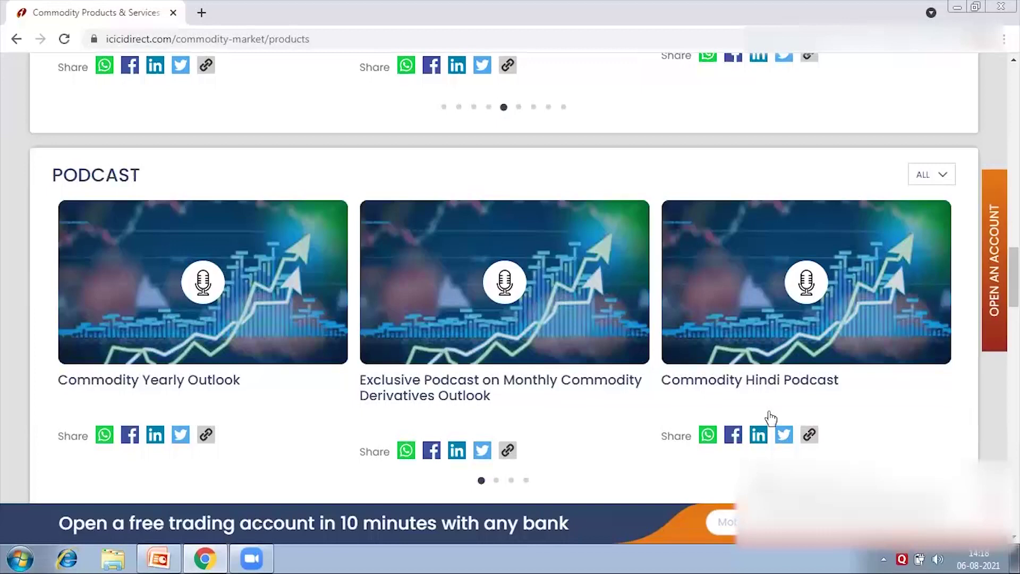
pyautogui.scroll(-6, 769, 415)
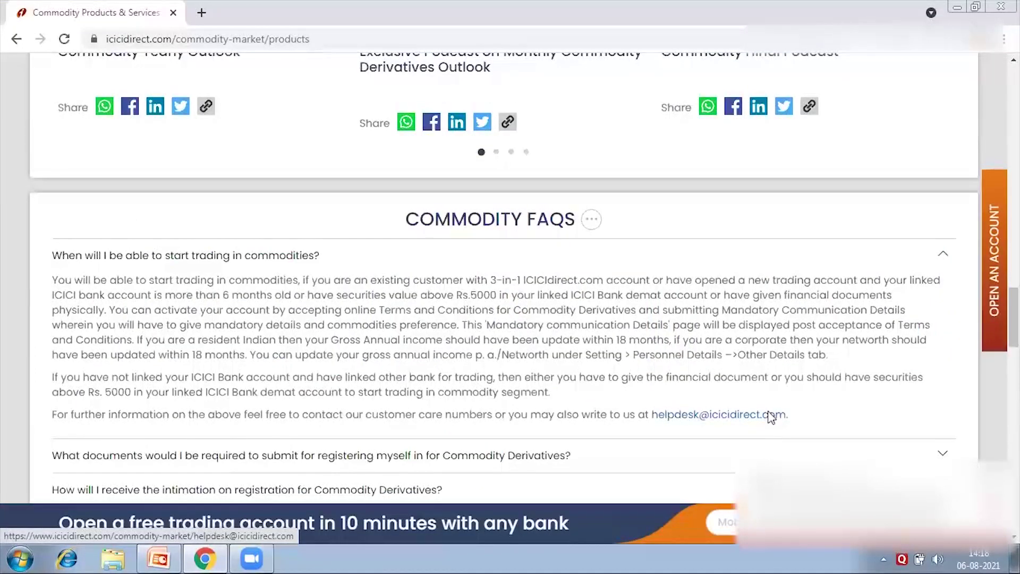
pyautogui.scroll(-1, 771, 419)
pyautogui.scroll(-1, 772, 419)
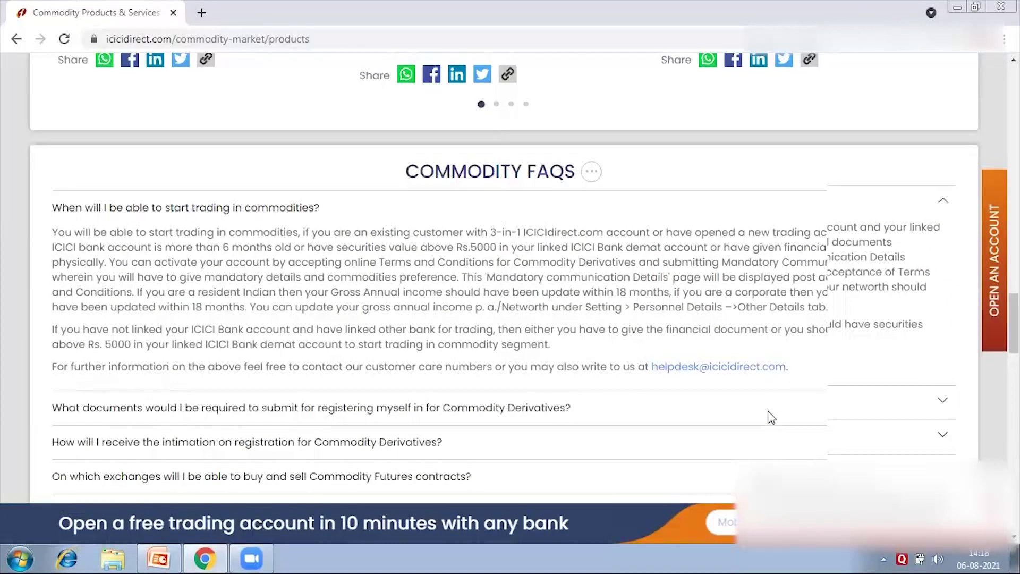
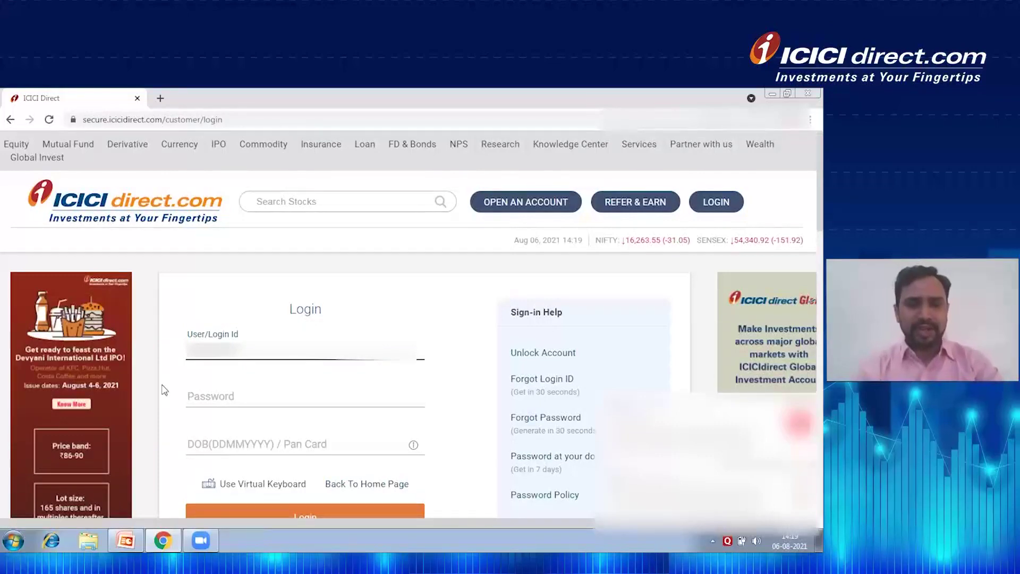
# - Log in to the trading account with the login ID, account password and date of birth or PAN
pyautogui.press('Tab')
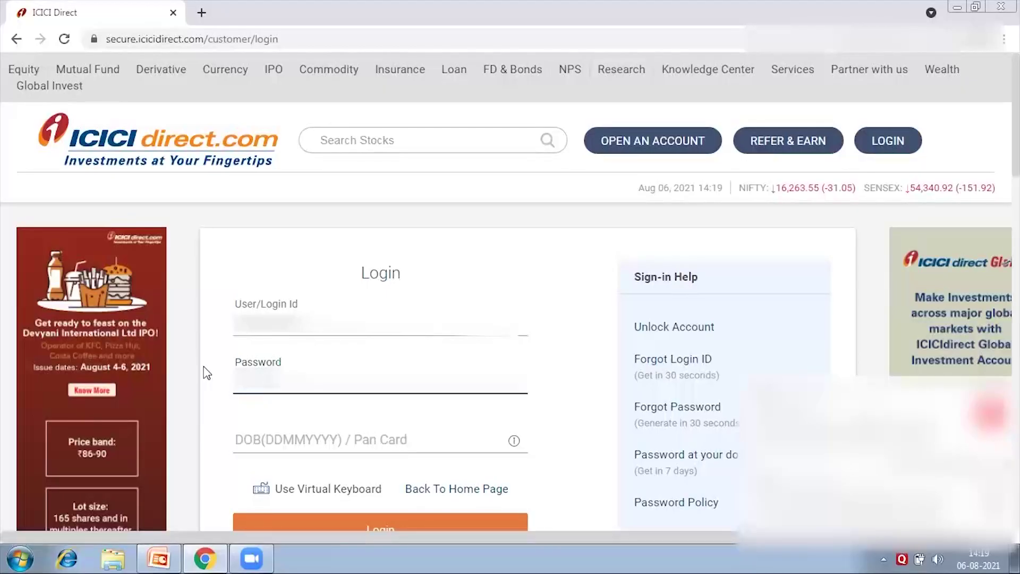
pyautogui.press('Tab')
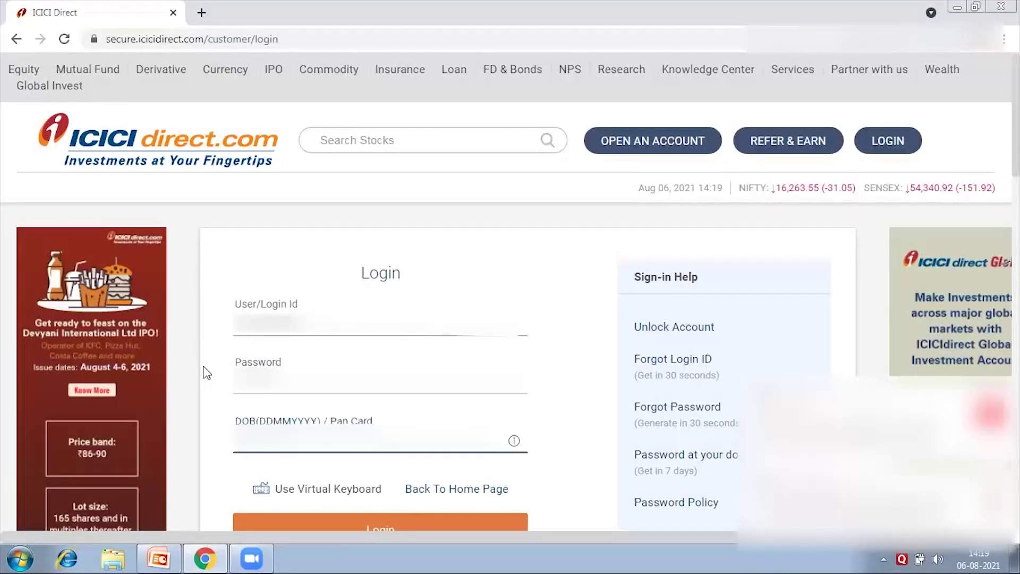
pyautogui.press('Return')
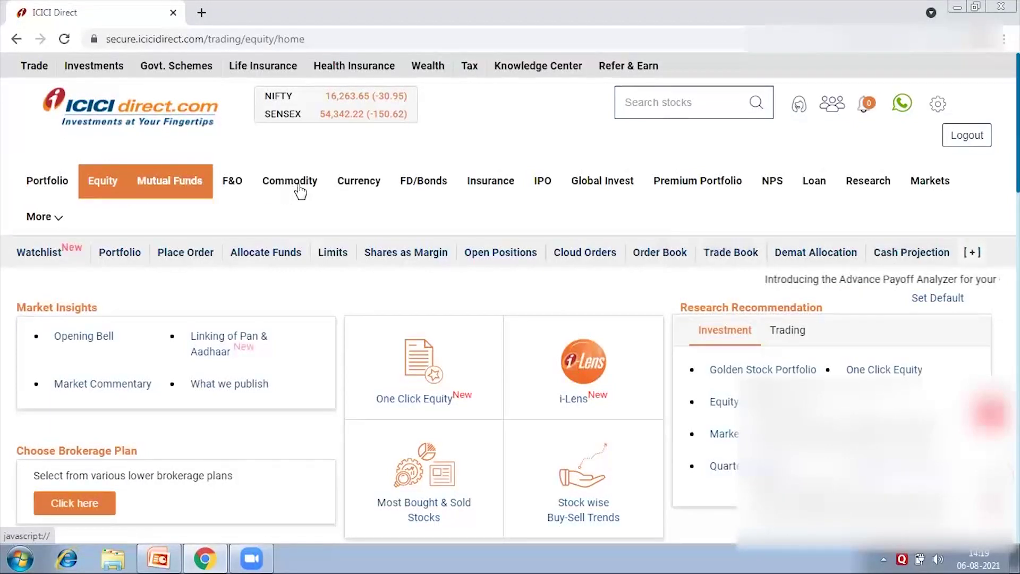
# - Switch to the "Comm 2 page PPT" presentation in PowerPoint and start its slide show at the Commodity Terms & Conditions slide
pyautogui.hotkey('alt', 'Tab')
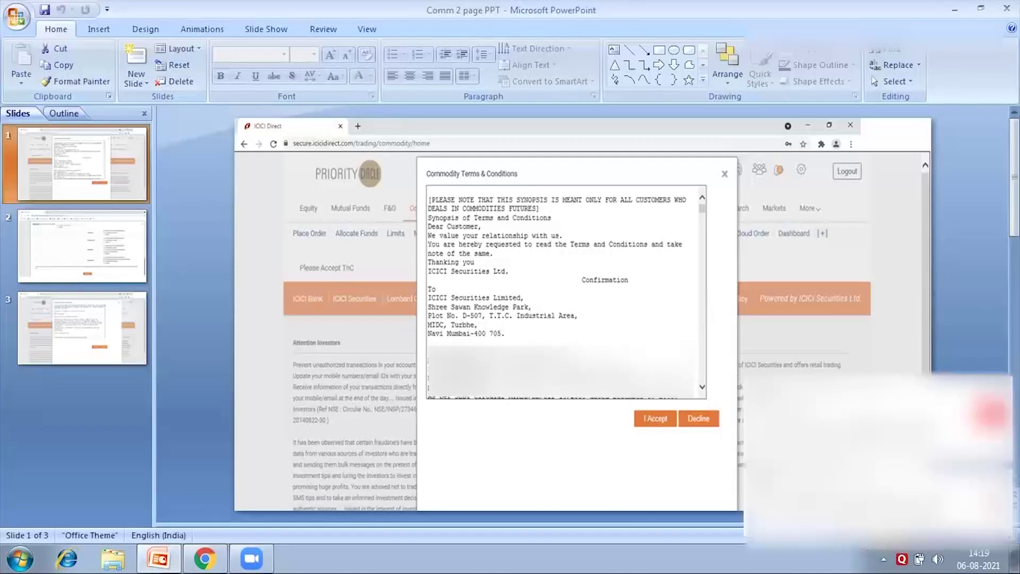
pyautogui.press('F5')
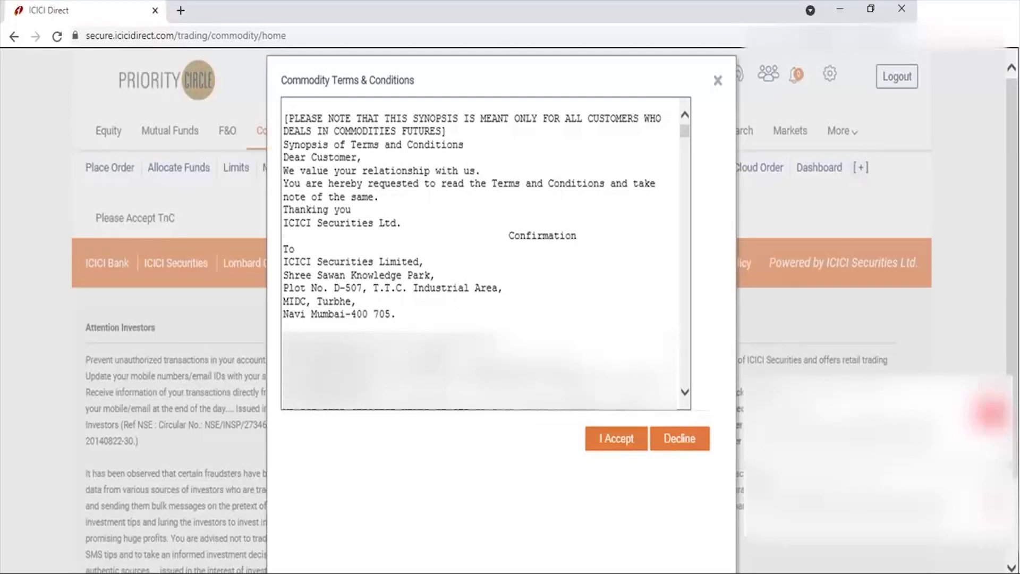
# - Advance past the Commodity Terms & Conditions slide, and open the Commodity List to review the MCX underlyings and their lot sizes
pyautogui.press('Right')
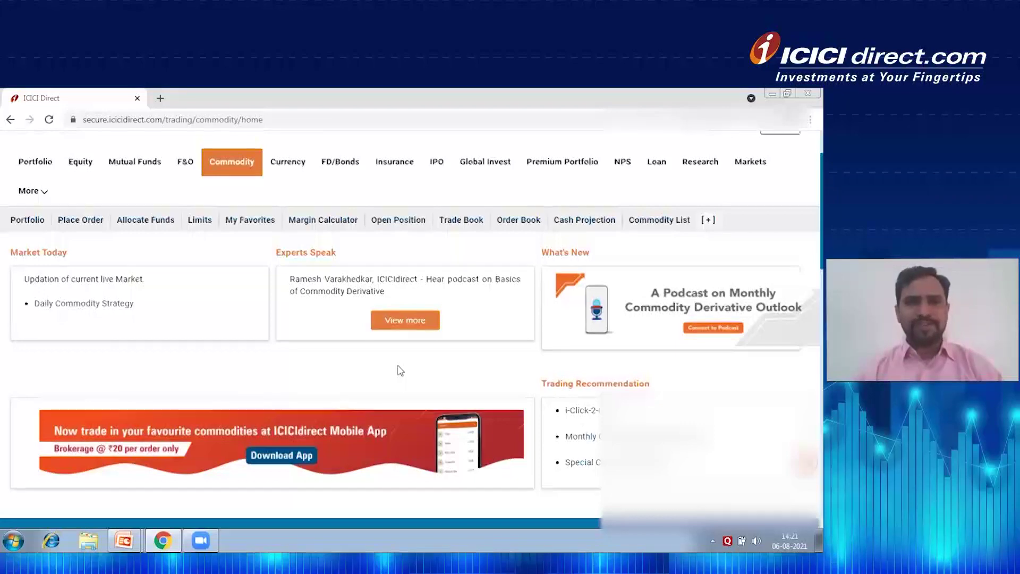
pyautogui.scroll(-1, 380, 350)
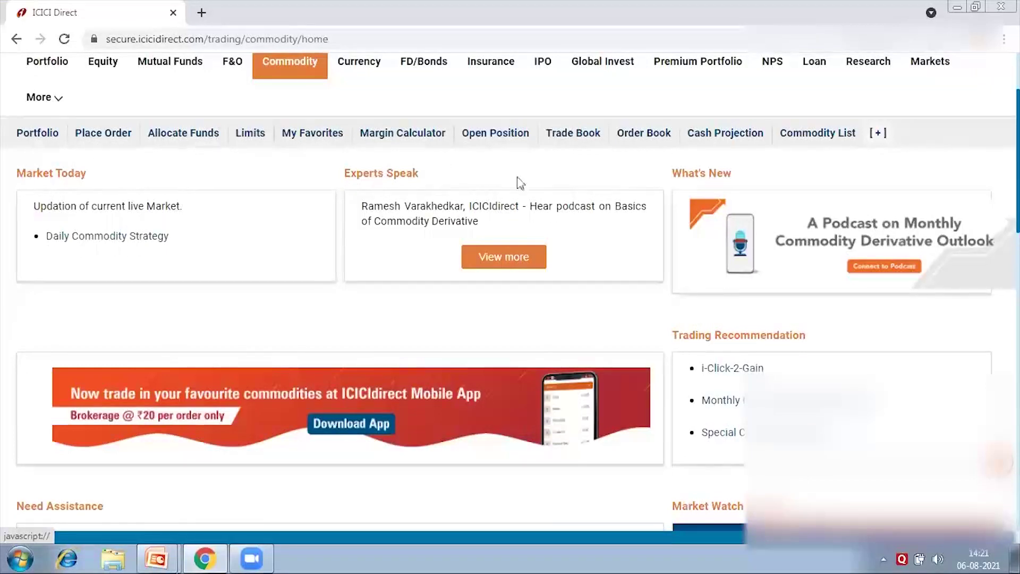
pyautogui.click(787, 137)
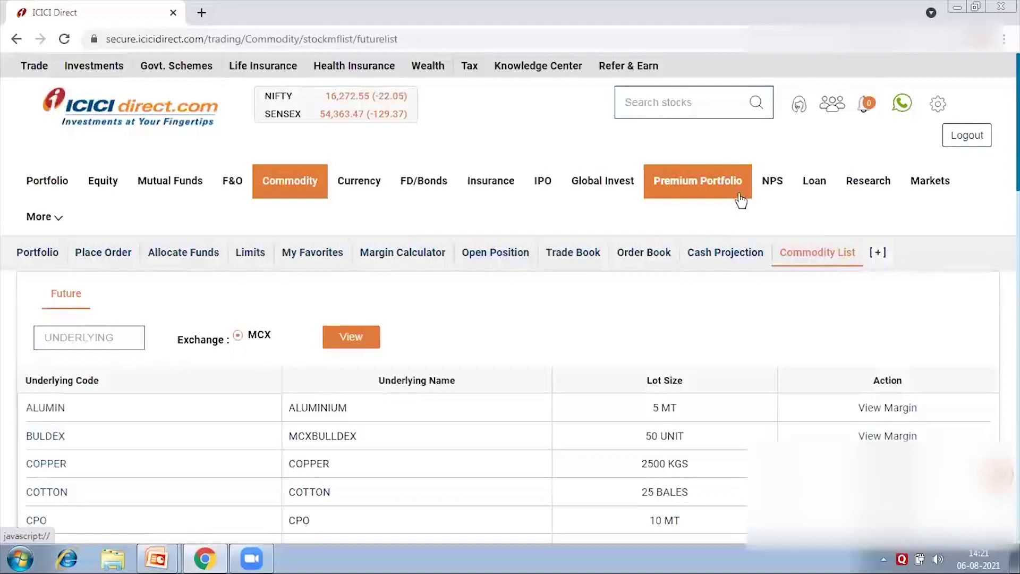
pyautogui.scroll(-10, 548, 315)
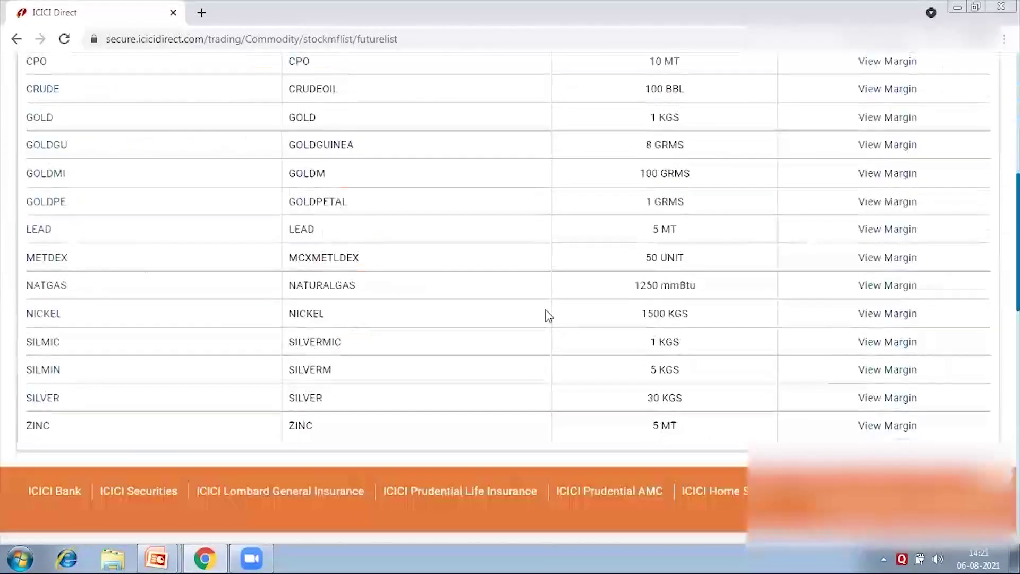
pyautogui.scroll(1, 548, 315)
pyautogui.scroll(4, 549, 316)
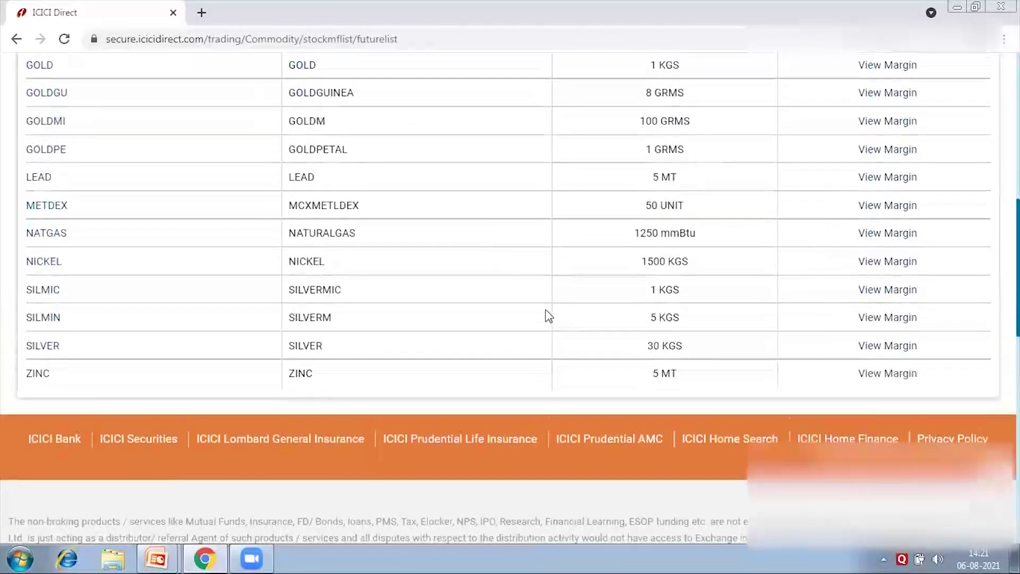
pyautogui.scroll(2, 549, 316)
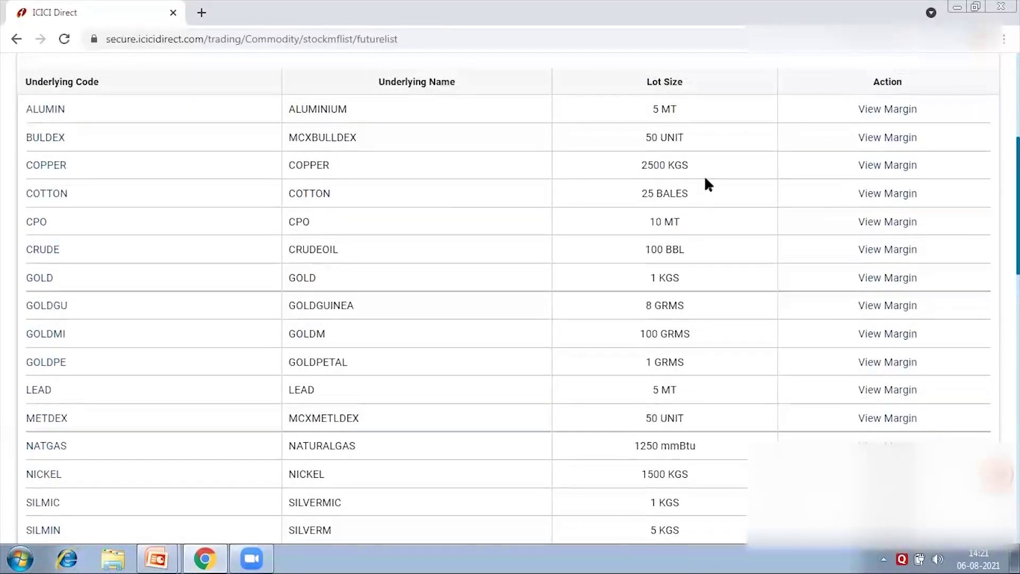
pyautogui.scroll(3, 708, 184)
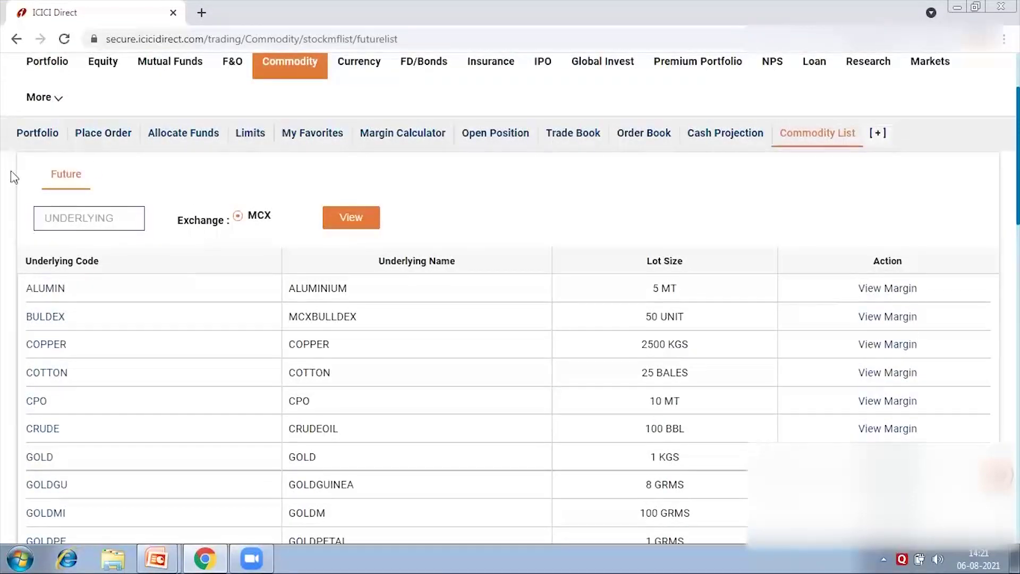
# - Open the commodity order placement form and choose GOLDPE (GOLDPETAL) as the underlying
pyautogui.click(101, 134)
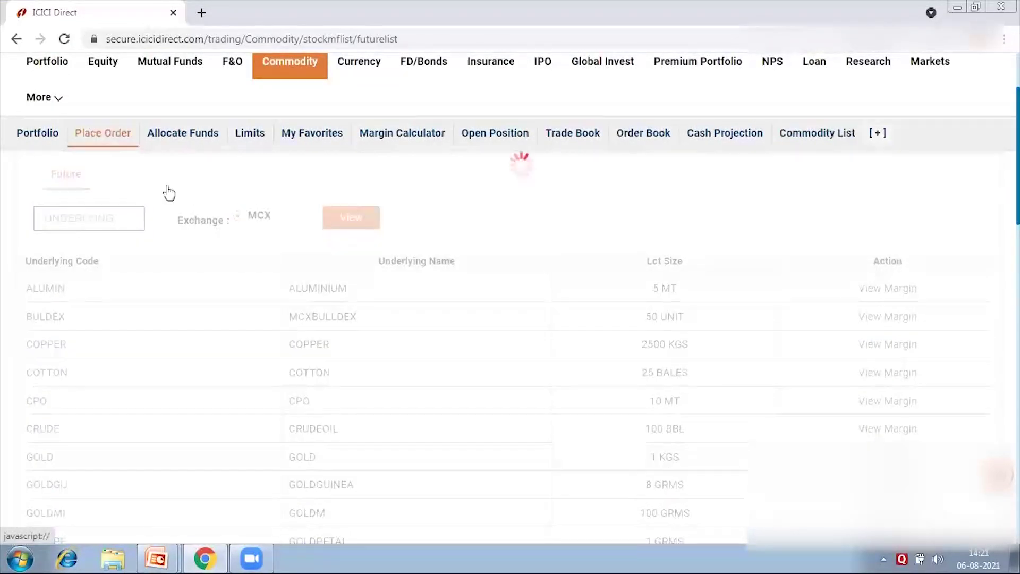
pyautogui.click(228, 365)
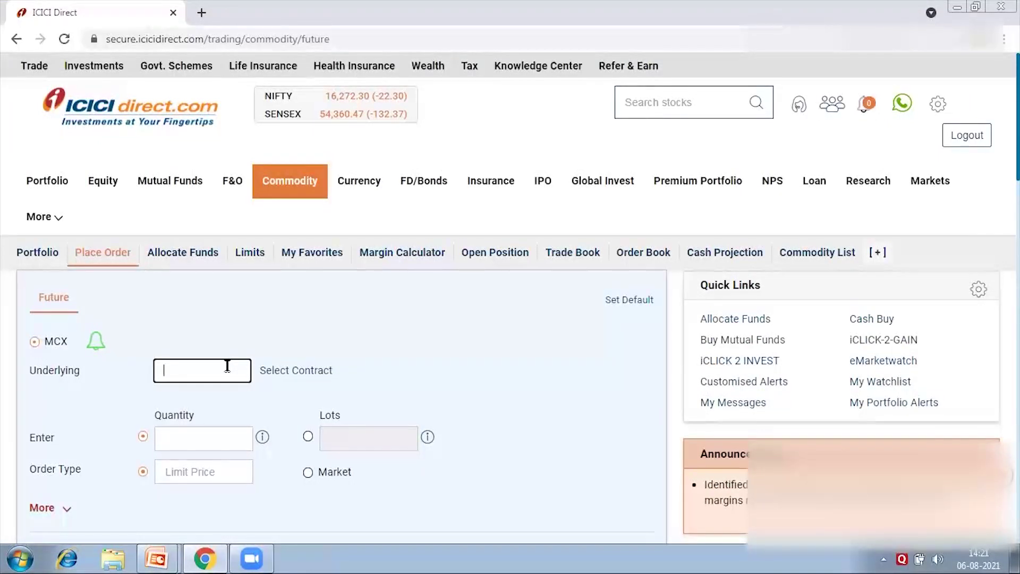
pyautogui.write('GOLDPE')
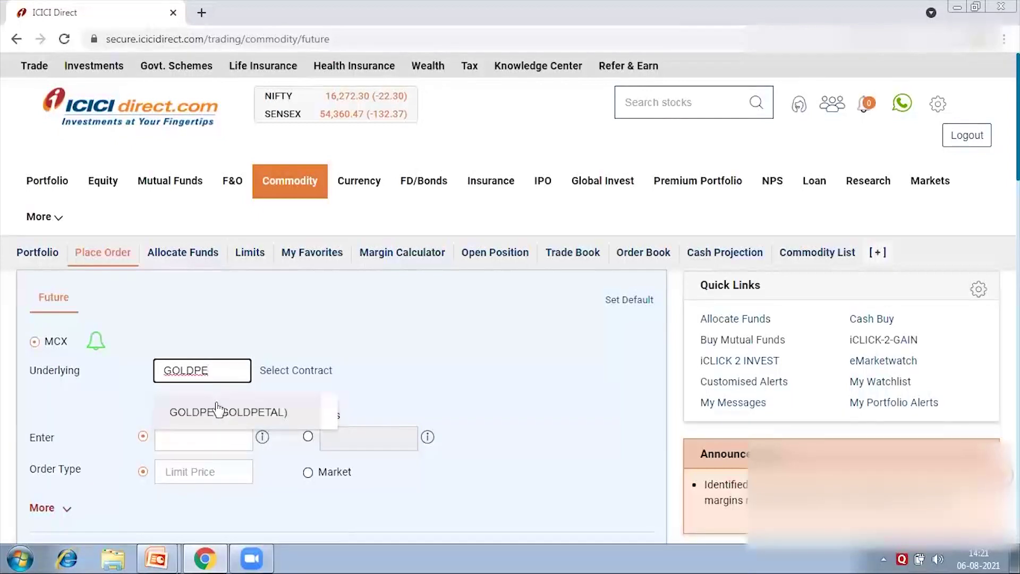
pyautogui.click(228, 411)
# - Choose to buy the 31-Aug-2021 GOLDPE futures contract and check its detailed quote
pyautogui.click(278, 372)
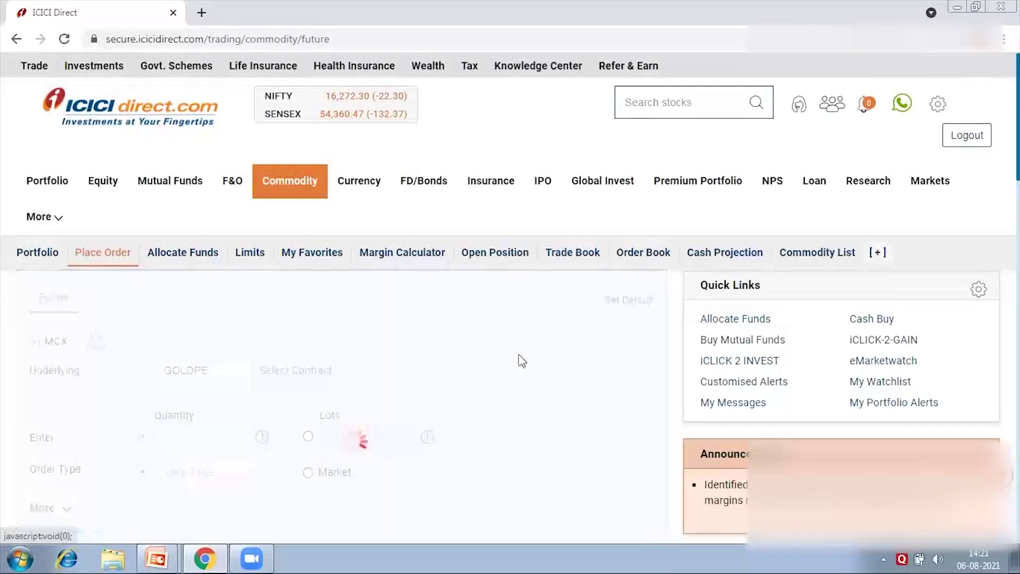
pyautogui.scroll(-3, 525, 361)
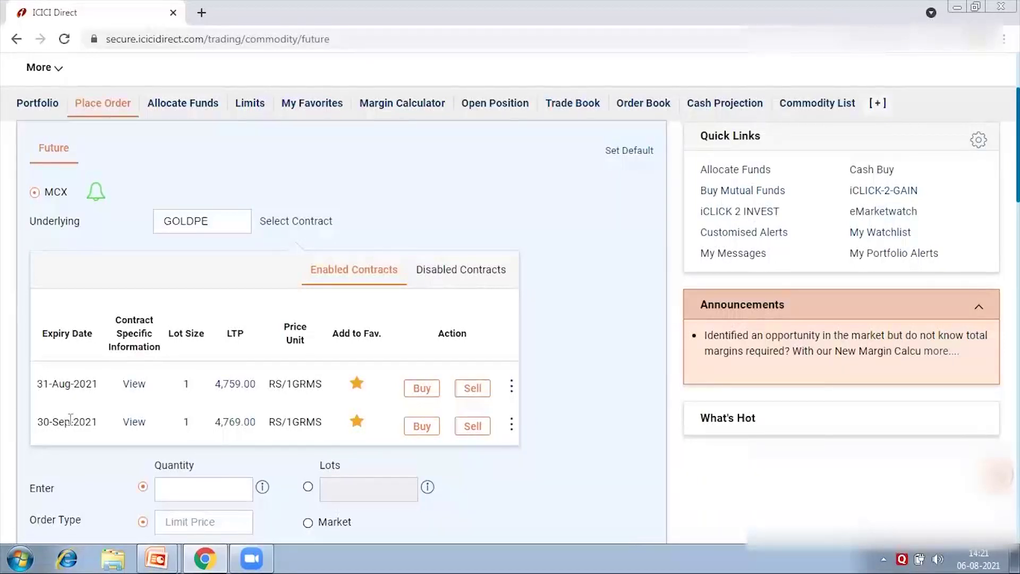
pyautogui.click(422, 388)
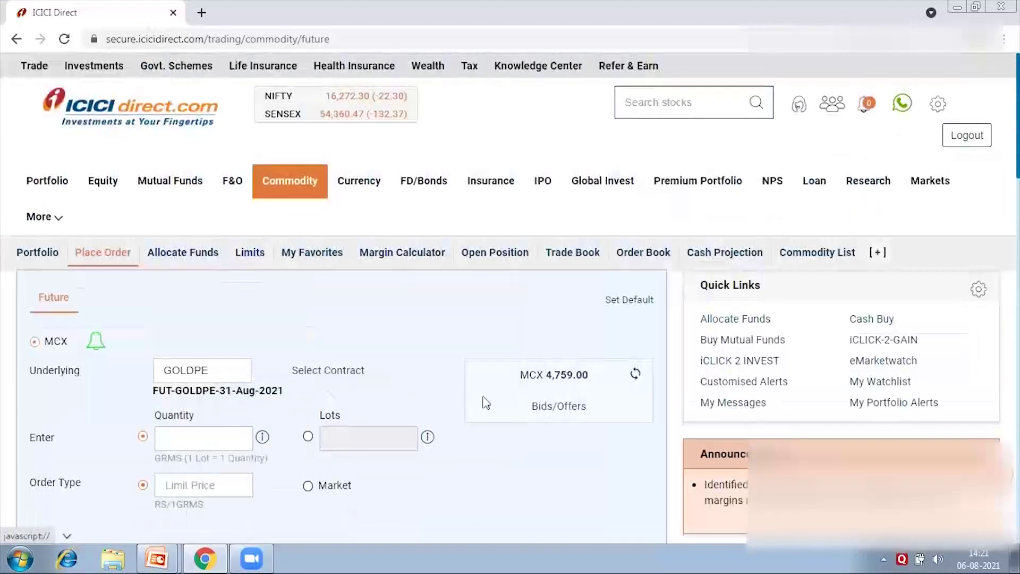
pyautogui.click(563, 382)
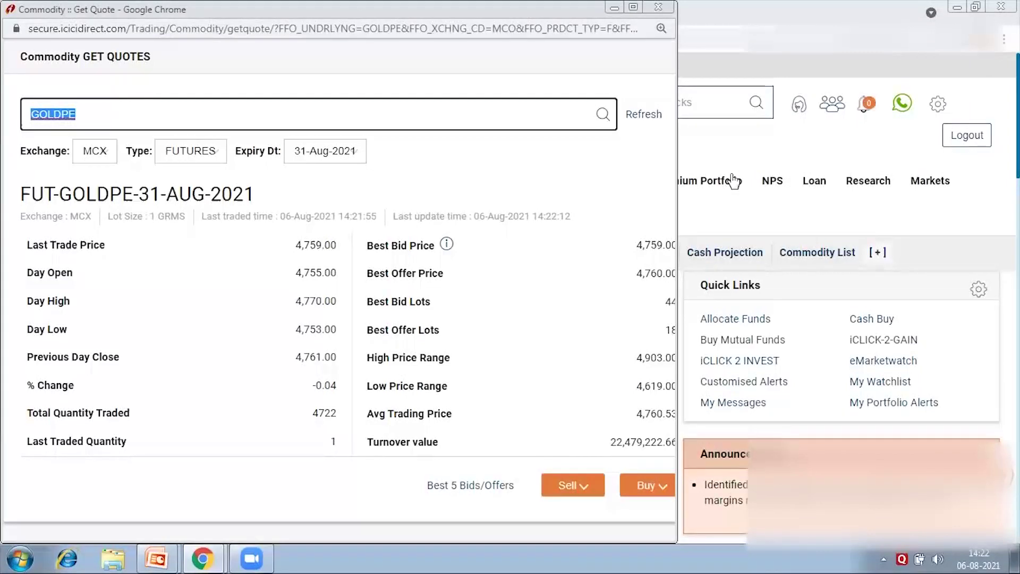
pyautogui.hotkey('ctrl', 'w')
# - Set the order quantity to 1 and the order type to Market
pyautogui.click(230, 432)
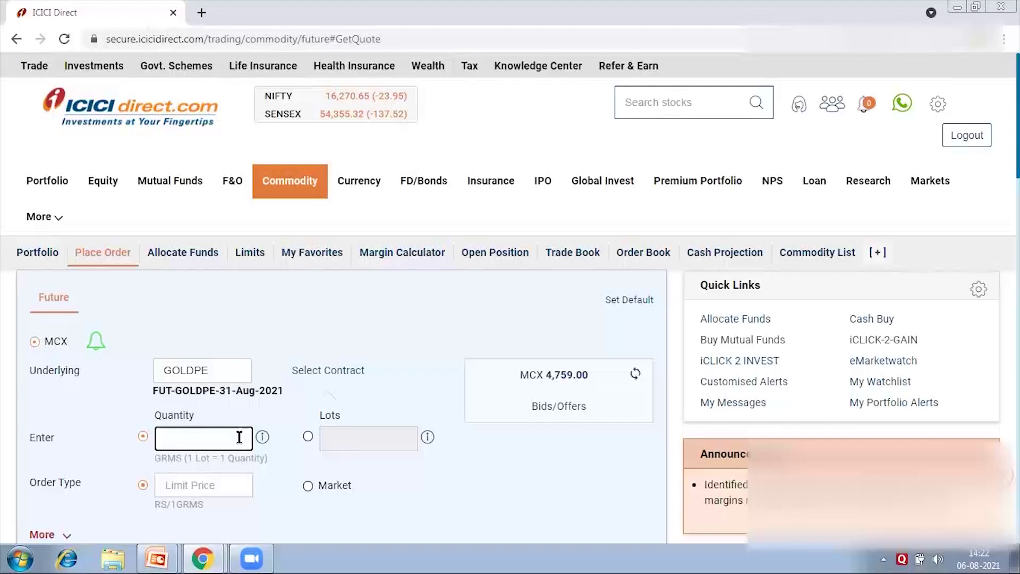
pyautogui.write('1')
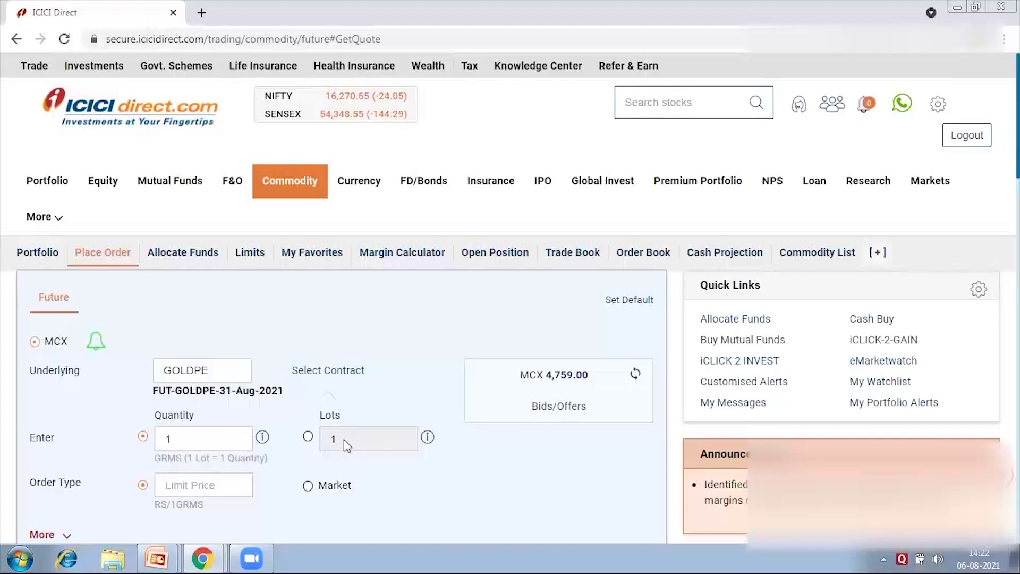
pyautogui.scroll(-2, 391, 464)
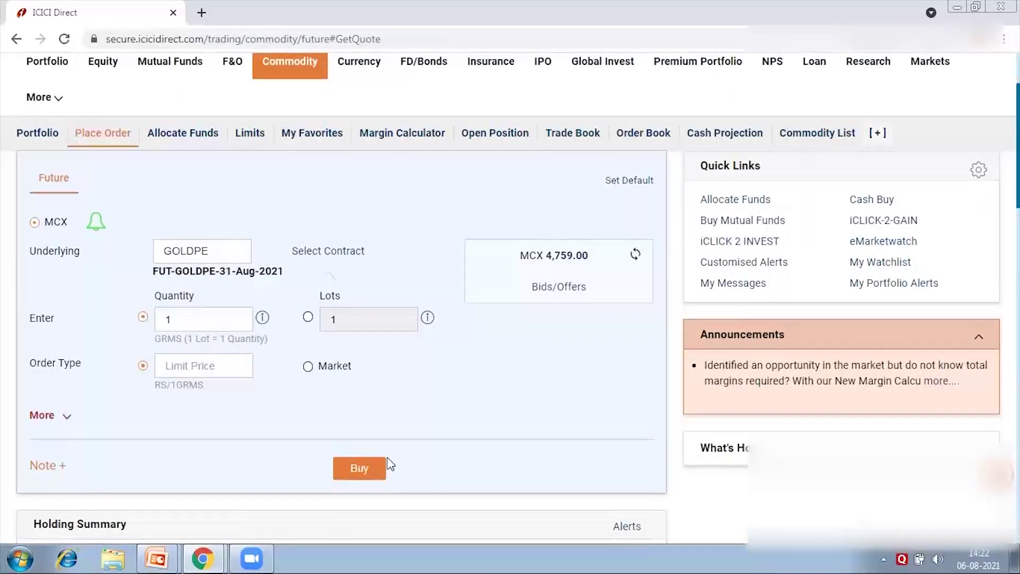
pyautogui.click(308, 366)
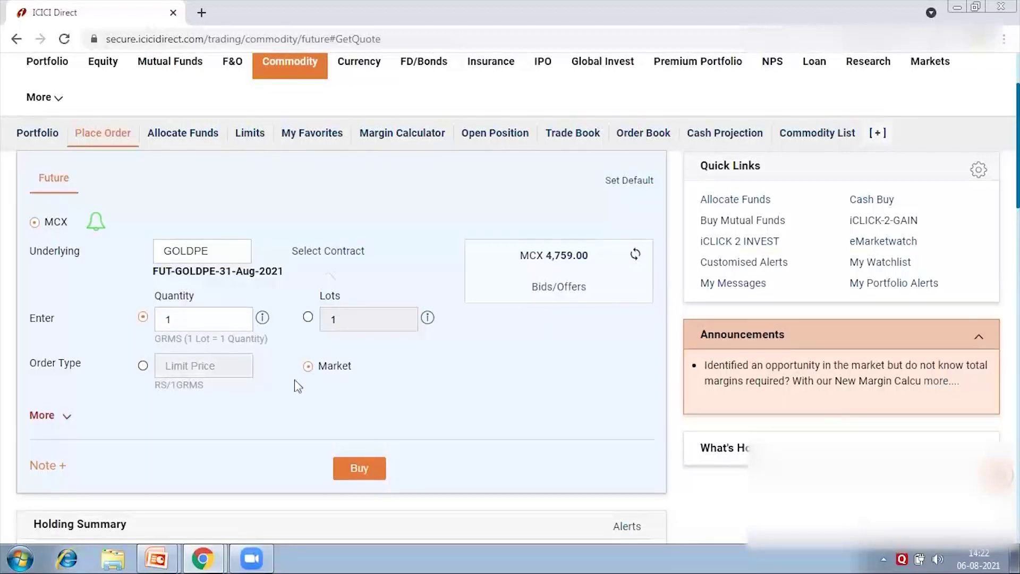
pyautogui.click(143, 367)
pyautogui.click(190, 366)
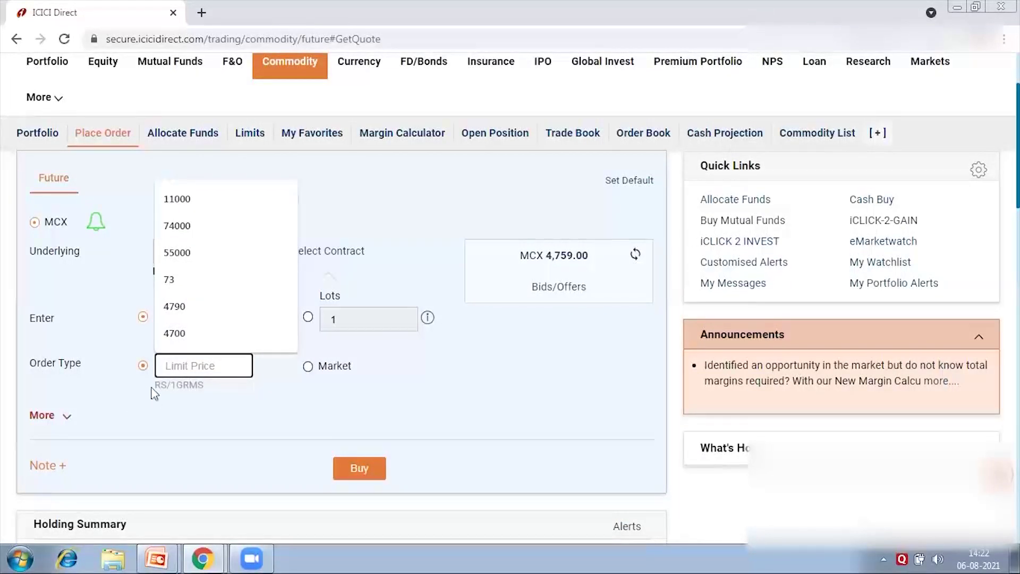
pyautogui.click(308, 367)
pyautogui.click(308, 367)
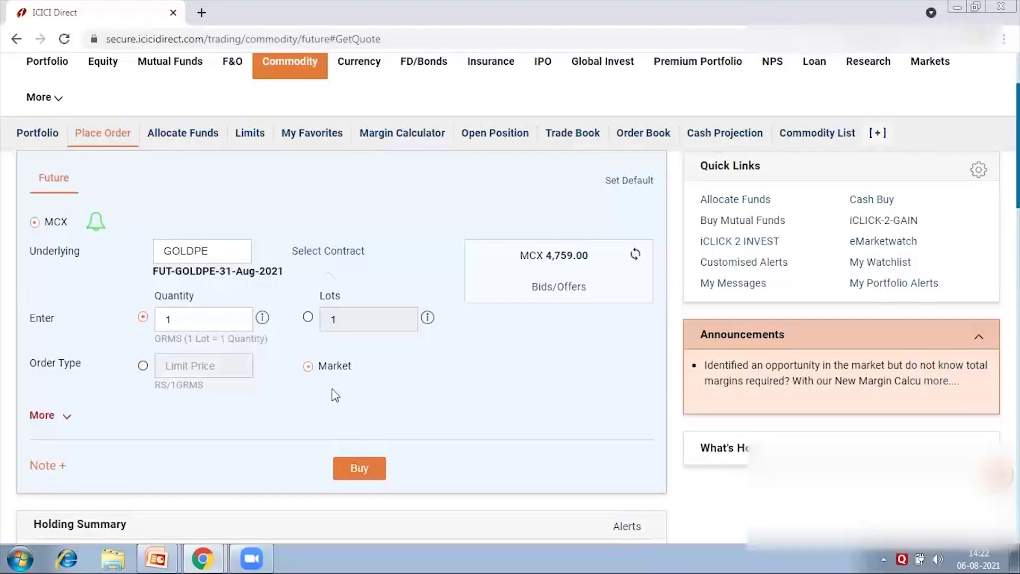
# - Submit the GOLDPE buy order through verification and allocate an additional 1.5 of funds to Commodity to send it to the exchange
pyautogui.click(357, 470)
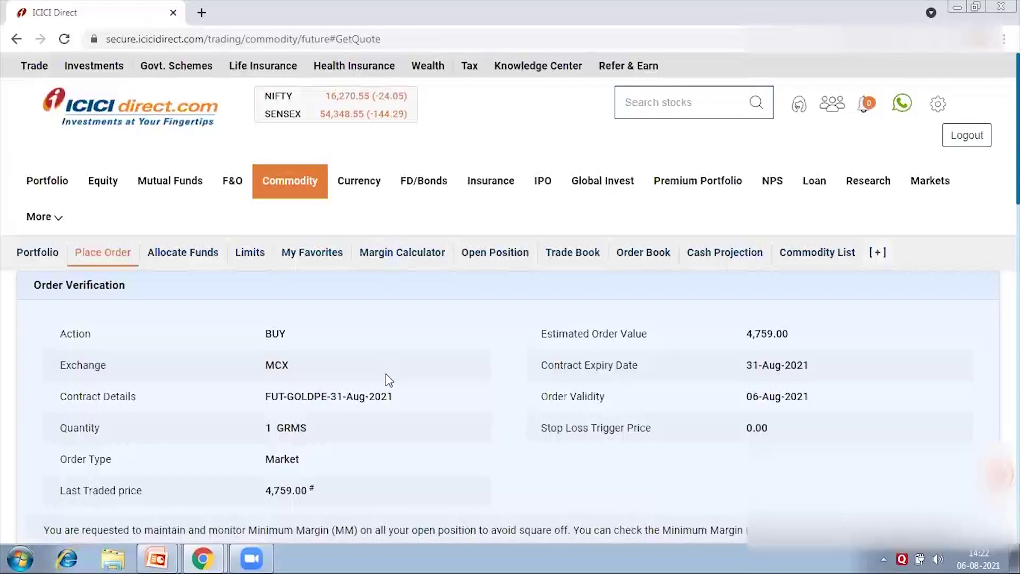
pyautogui.scroll(-2, 390, 381)
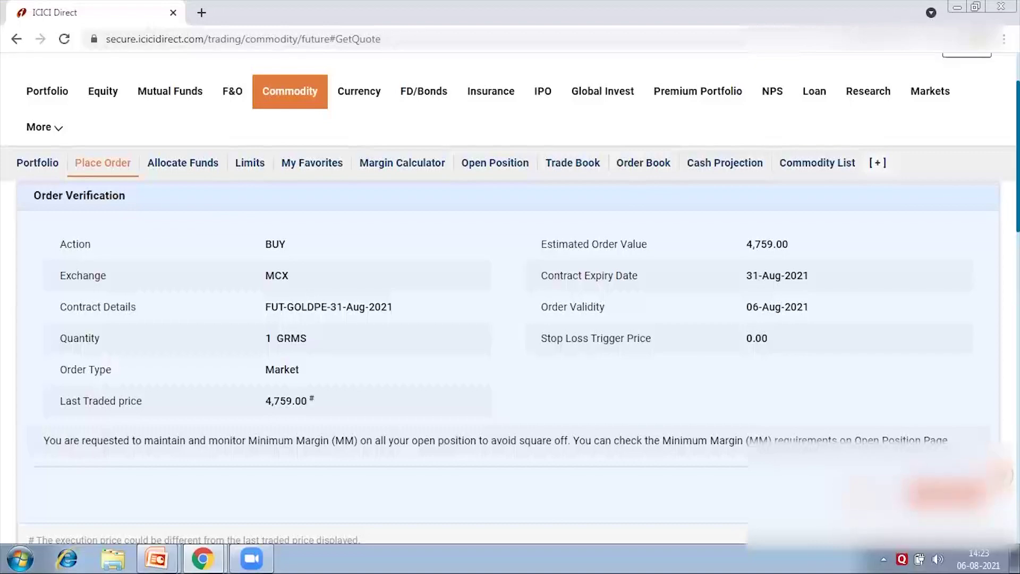
pyautogui.click(919, 495)
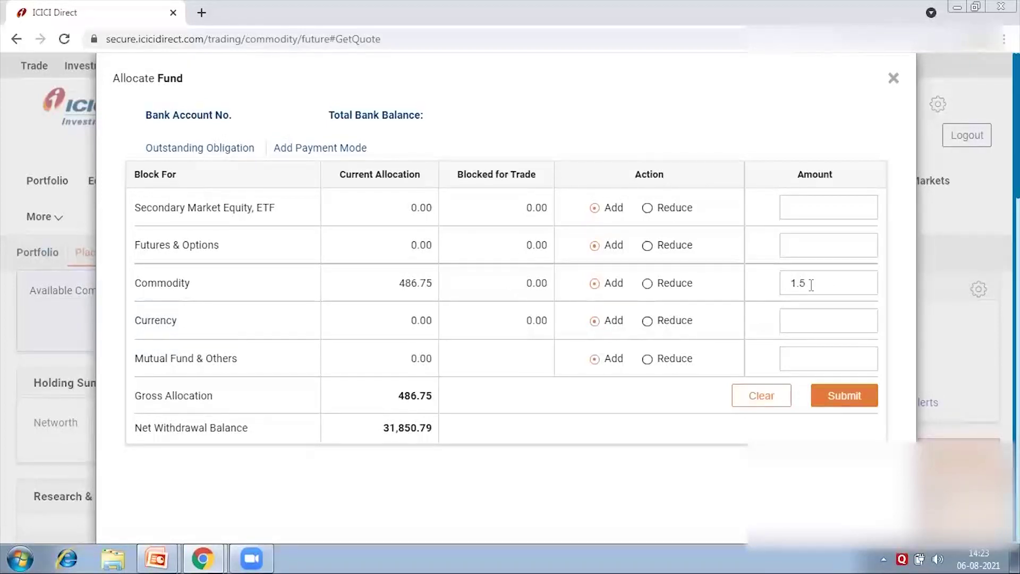
pyautogui.click(826, 390)
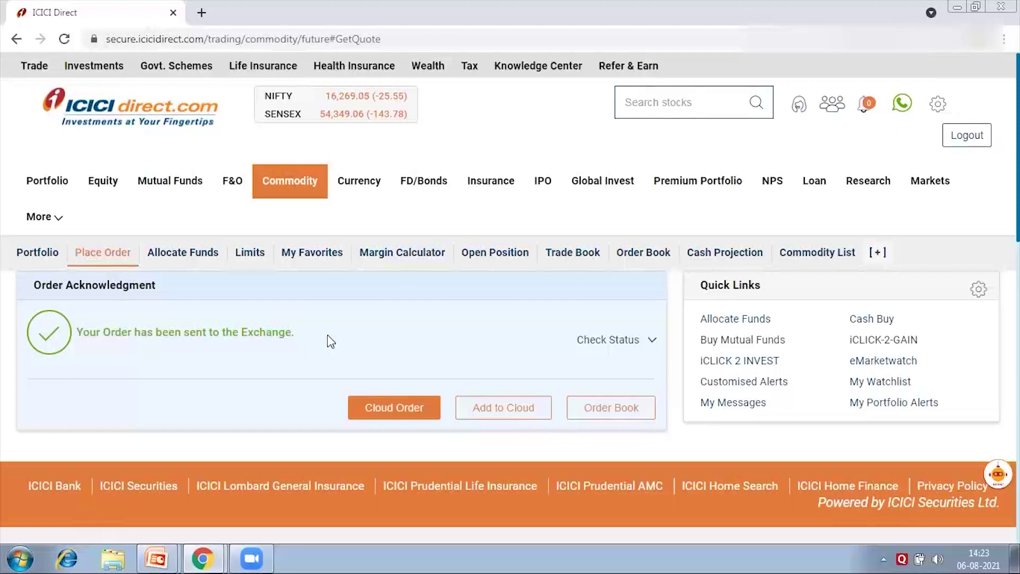
# - Open the Order Book, filter it to the period 01/04/2021 to 06/08/2021, and review the GOLDPE orders
pyautogui.click(615, 419)
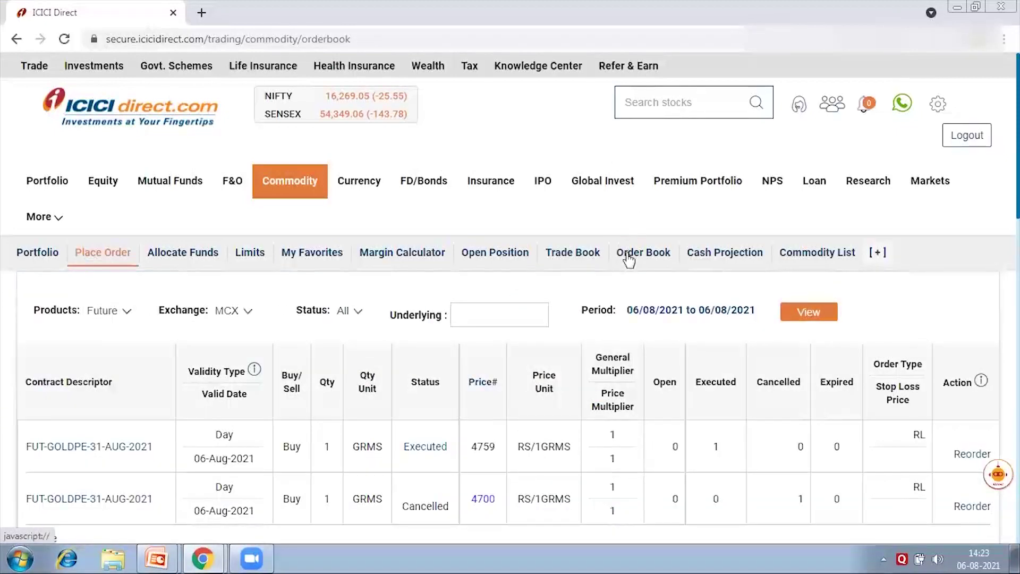
pyautogui.scroll(-2, 297, 372)
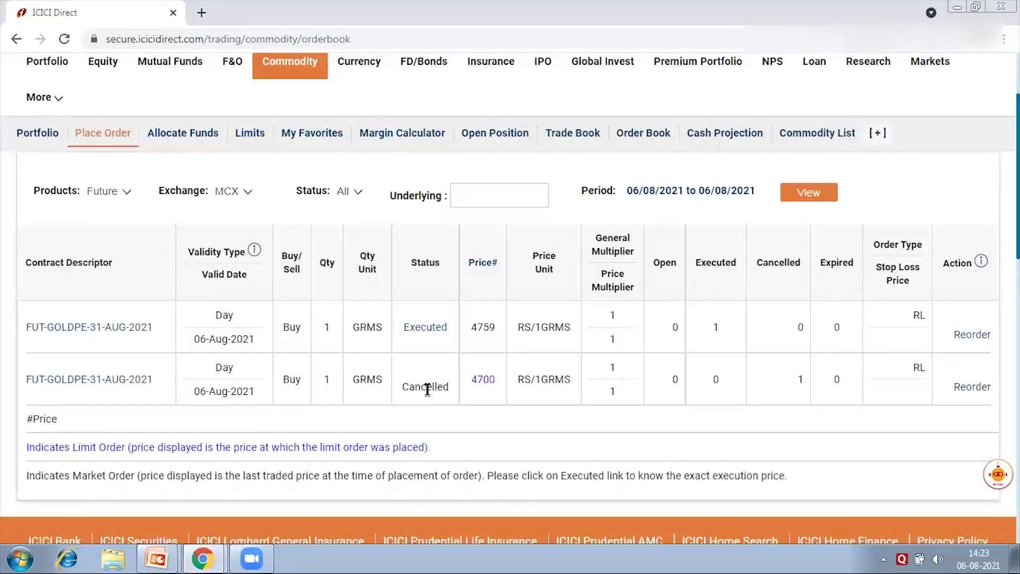
pyautogui.click(695, 192)
pyautogui.click(581, 331)
pyautogui.click(807, 192)
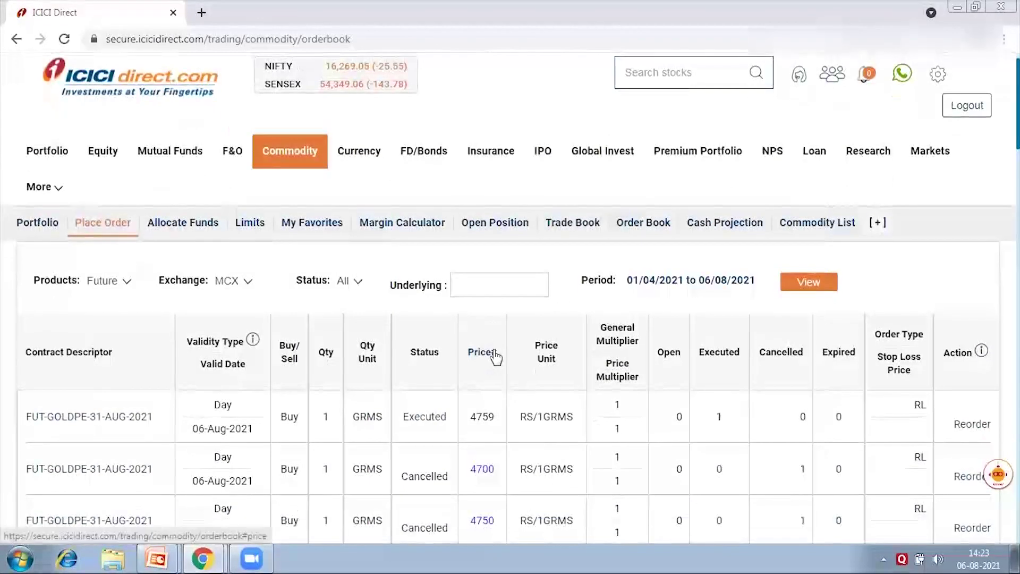
pyautogui.scroll(-4, 496, 357)
pyautogui.scroll(2, 496, 358)
pyautogui.scroll(1, 493, 355)
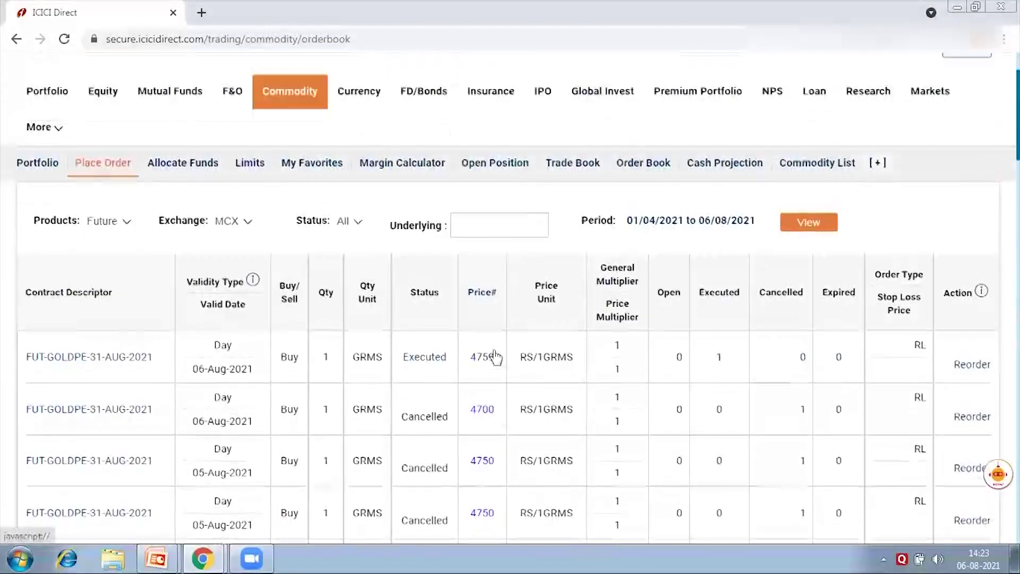
# - Open the Trade Book, filter it to the period 01/04/2021 to 06/08/2021, and review the trades with their brokerage and taxes
pyautogui.click(586, 162)
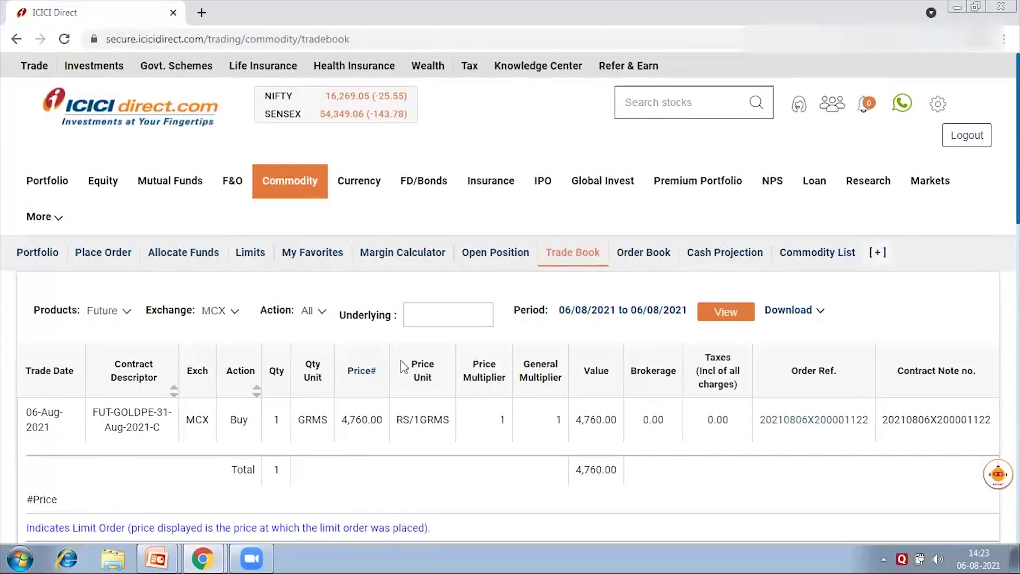
pyautogui.click(638, 312)
pyautogui.click(513, 450)
pyautogui.click(734, 314)
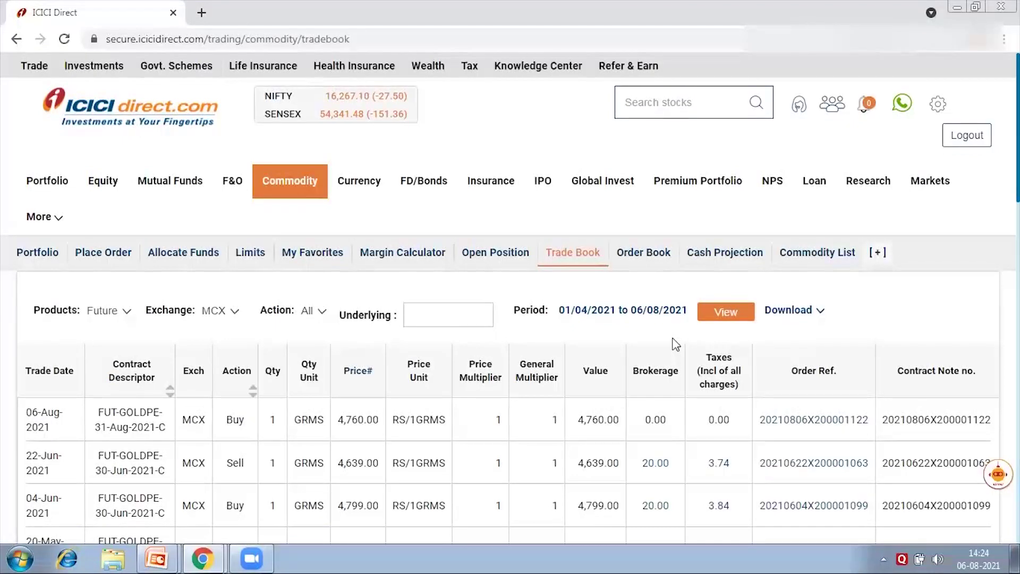
pyautogui.scroll(-3, 675, 344)
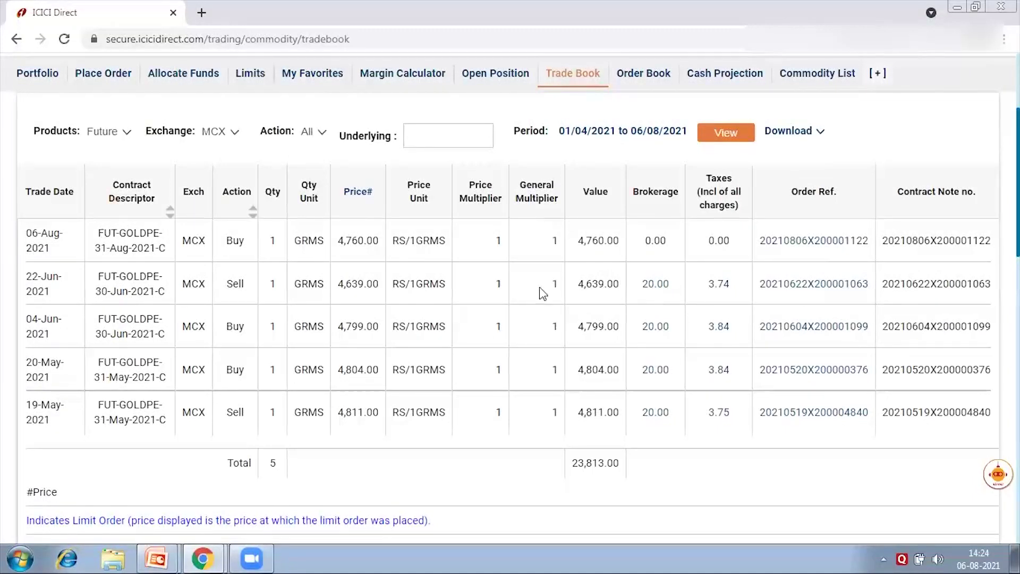
pyautogui.scroll(3, 542, 294)
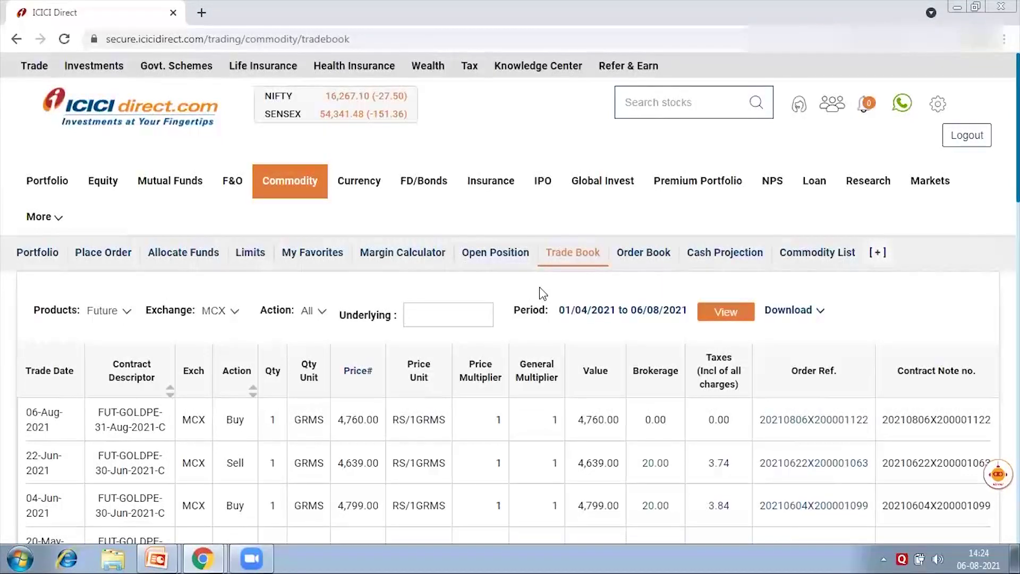
# - Open the Open Position page and review the GOLDPE position's price, margins and available actions
pyautogui.click(512, 265)
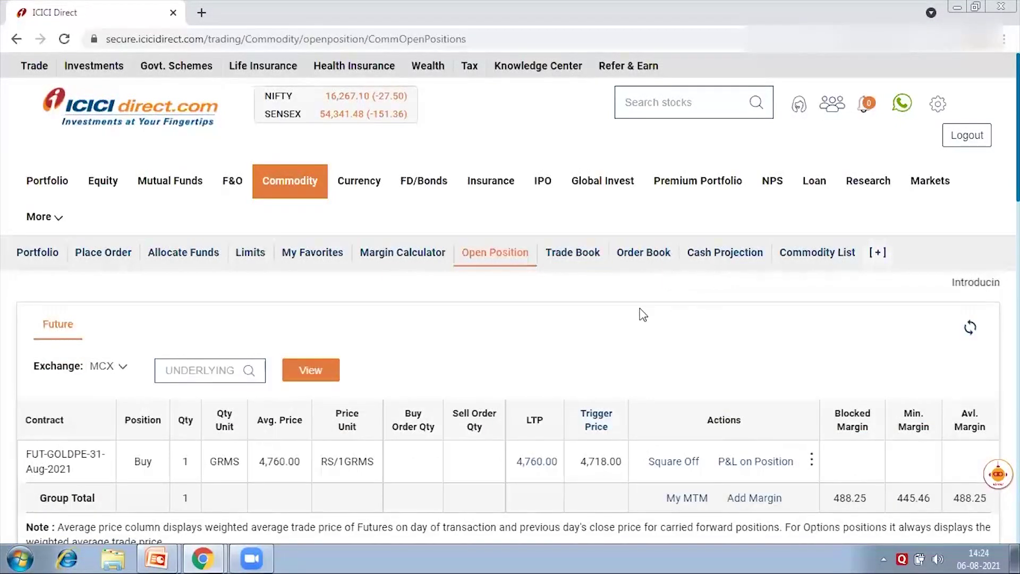
pyautogui.scroll(-1, 643, 315)
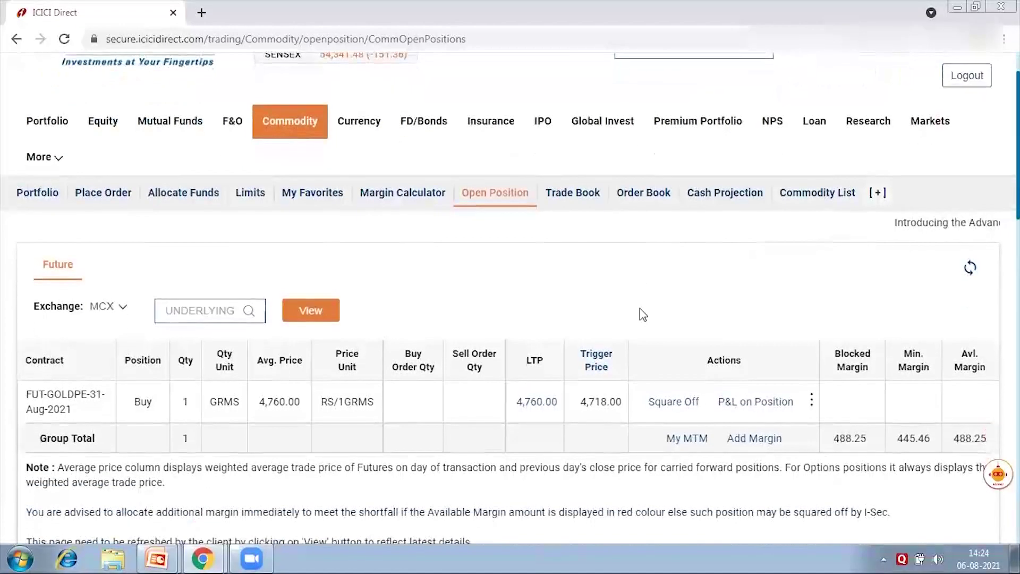
pyautogui.scroll(-3, 643, 314)
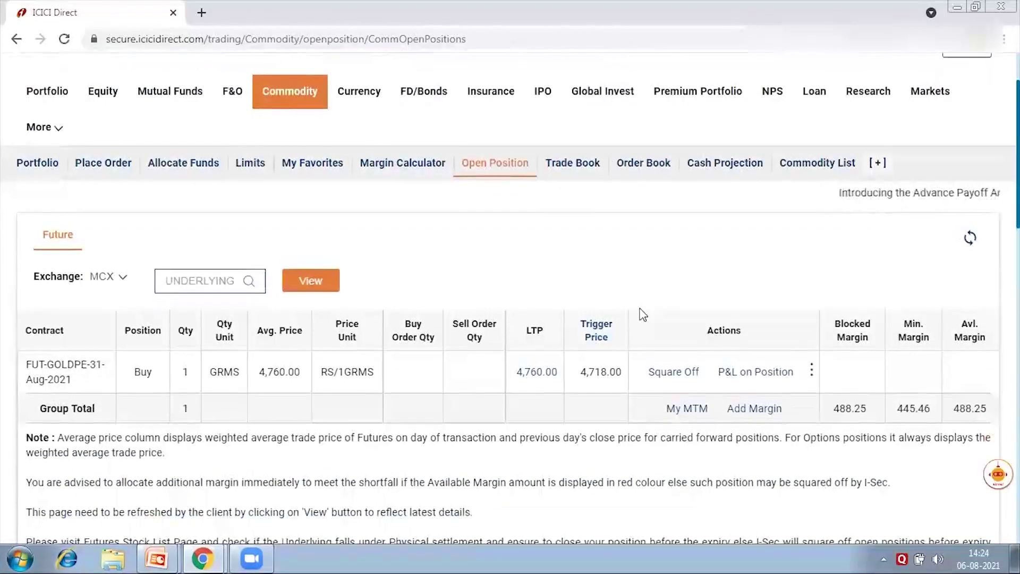
# - Compare the GOLDPE position's average price with its trigger price on the Open Position page
pyautogui.scroll(-1, 641, 308)
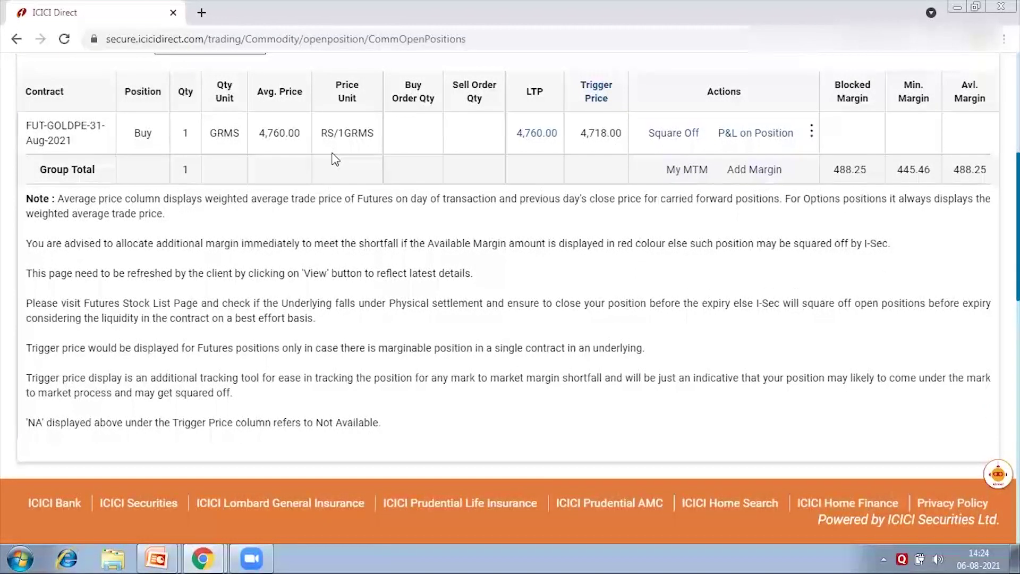
pyautogui.scroll(2, 335, 158)
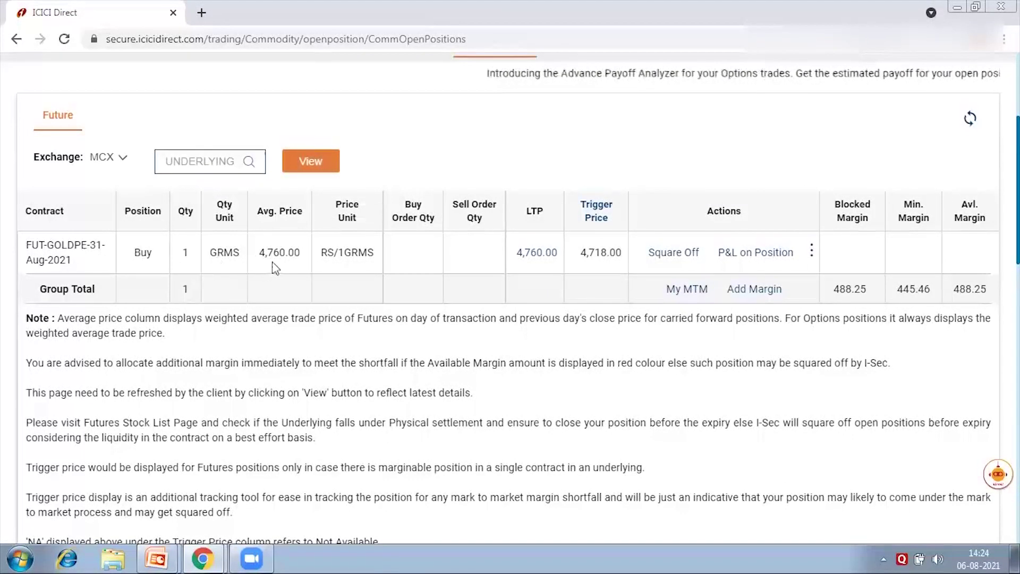
pyautogui.moveTo(257, 254); pyautogui.dragTo(287, 258)
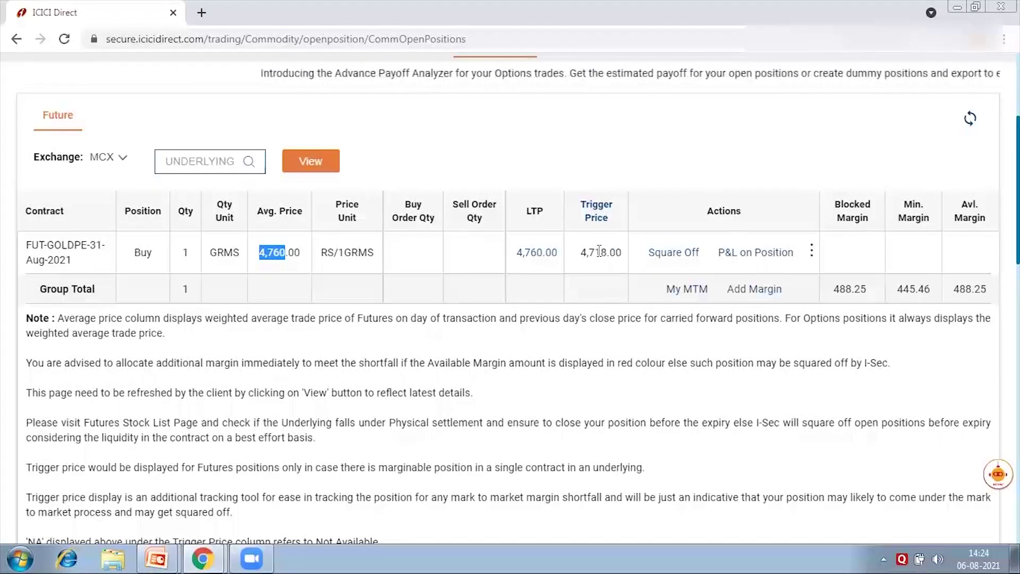
pyautogui.moveTo(582, 254); pyautogui.dragTo(605, 254)
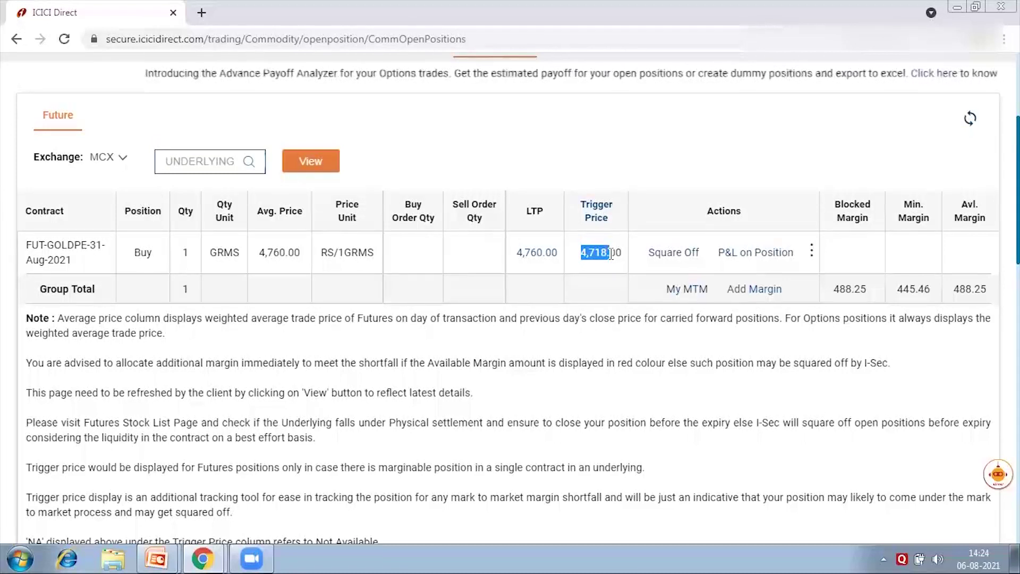
pyautogui.click(610, 253)
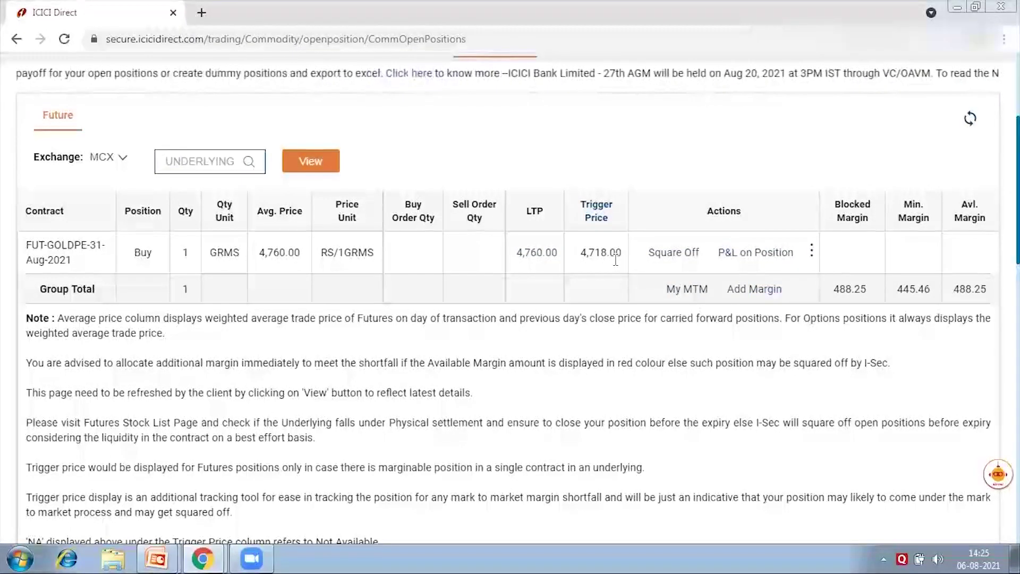
# - Compare the available margin with the minimum margin in the GOLDPE position's group total
pyautogui.scroll(-3, 616, 260)
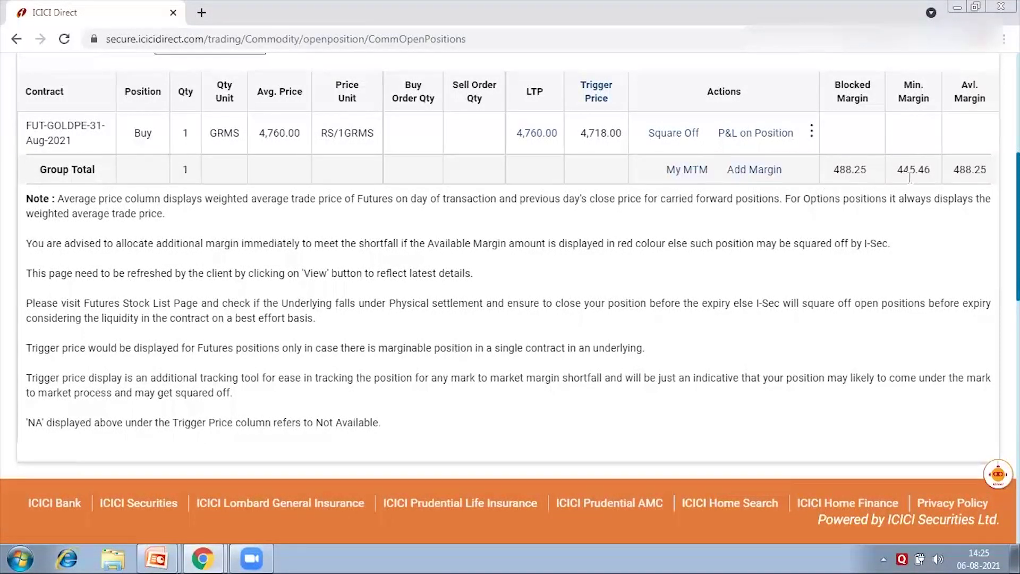
pyautogui.doubleClick(968, 169)
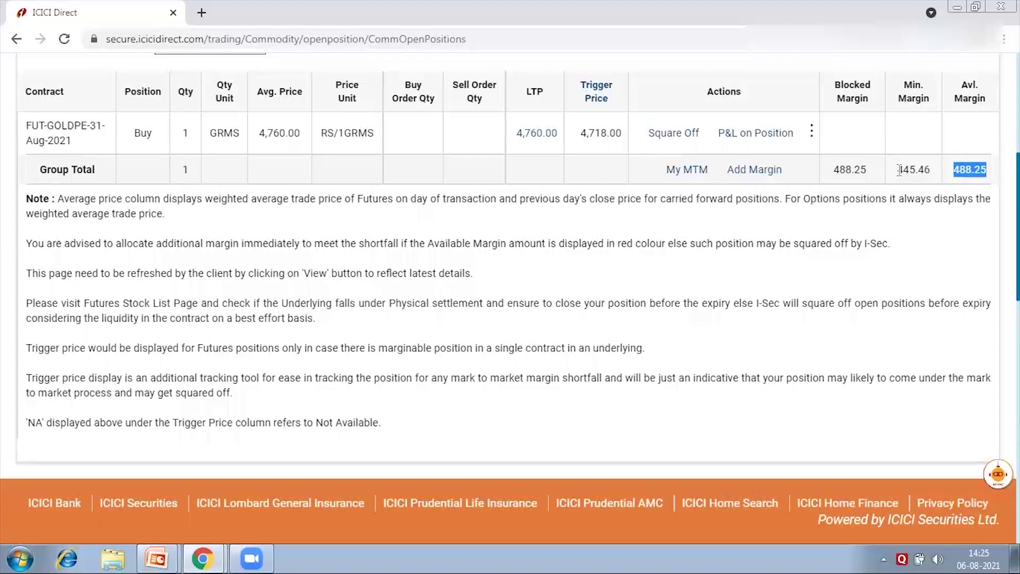
pyautogui.doubleClick(925, 170)
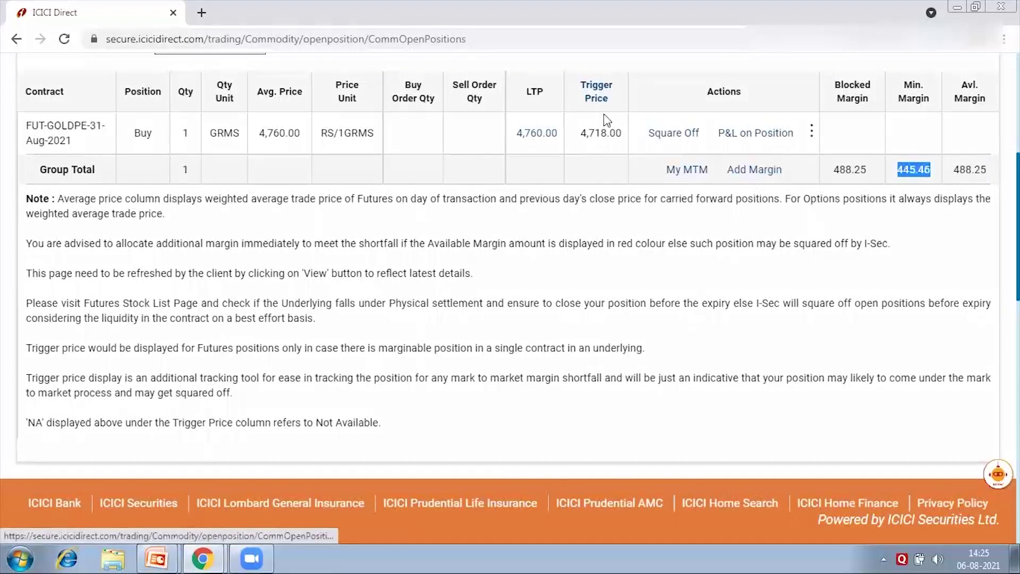
pyautogui.click(955, 176)
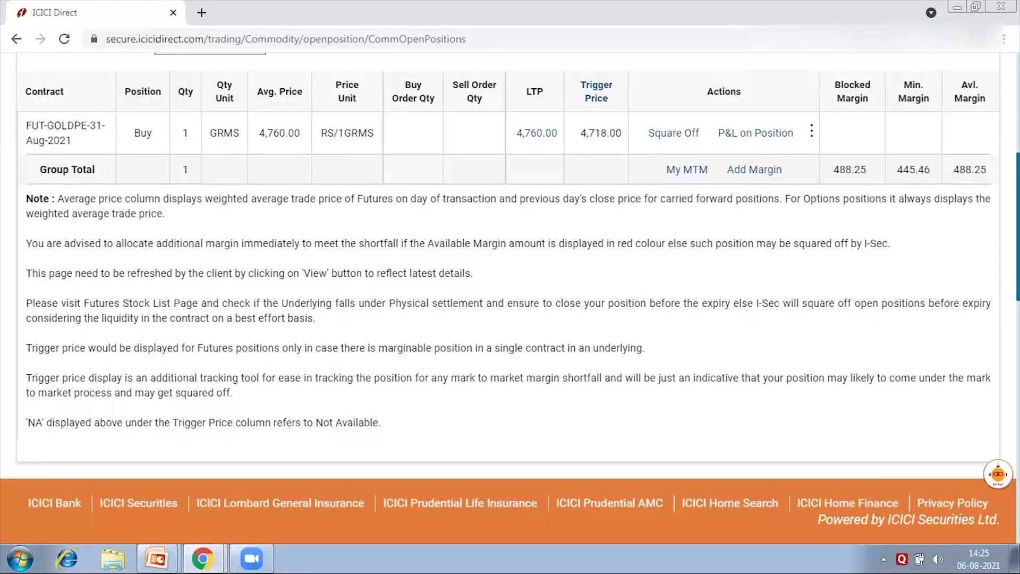
# - Open Allocate Funds and add an allocation of 500 to Commodity
pyautogui.scroll(4, 303, 200)
pyautogui.click(183, 137)
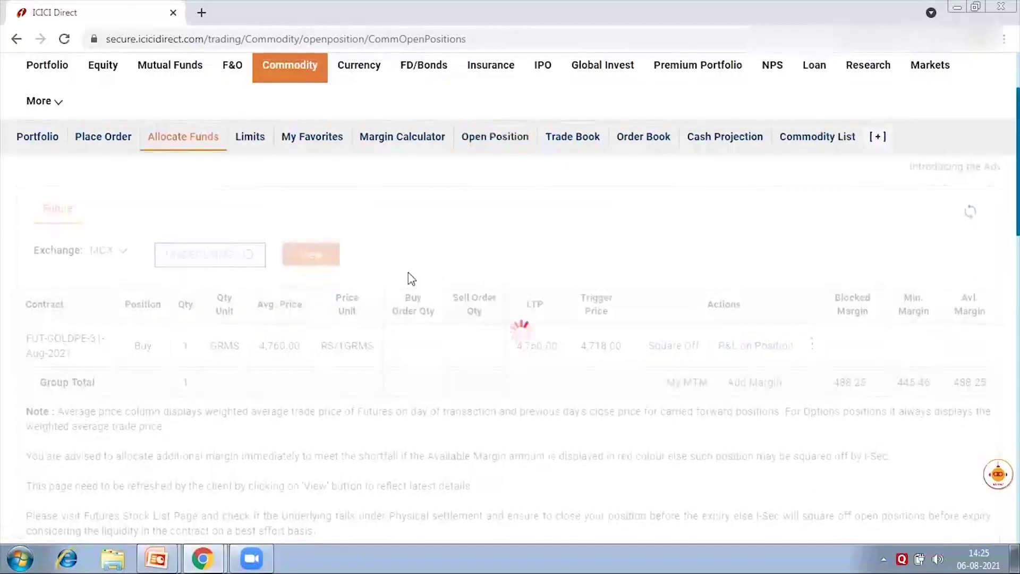
pyautogui.click(579, 520)
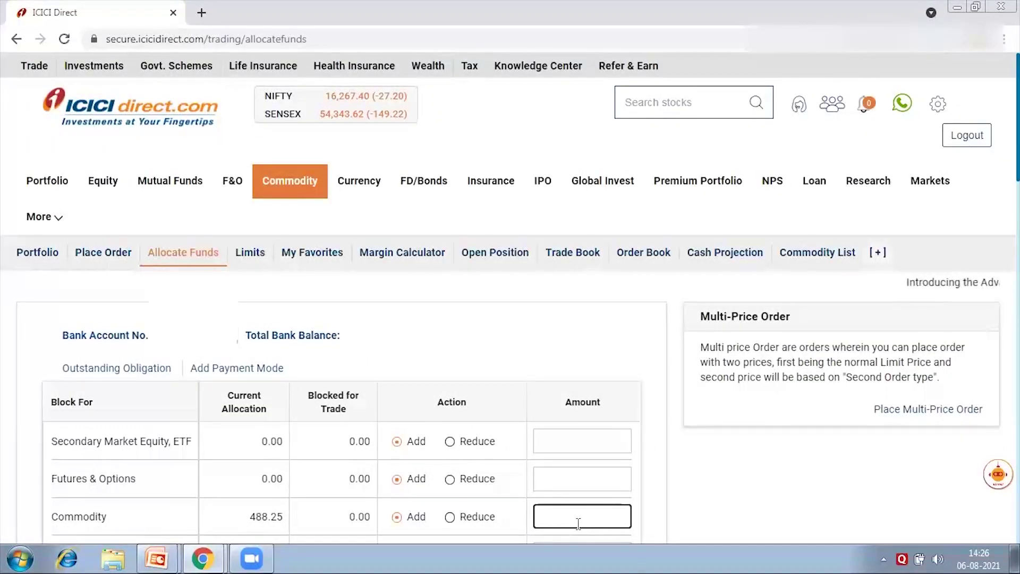
pyautogui.write('500')
pyautogui.click(664, 486)
pyautogui.scroll(-1, 664, 486)
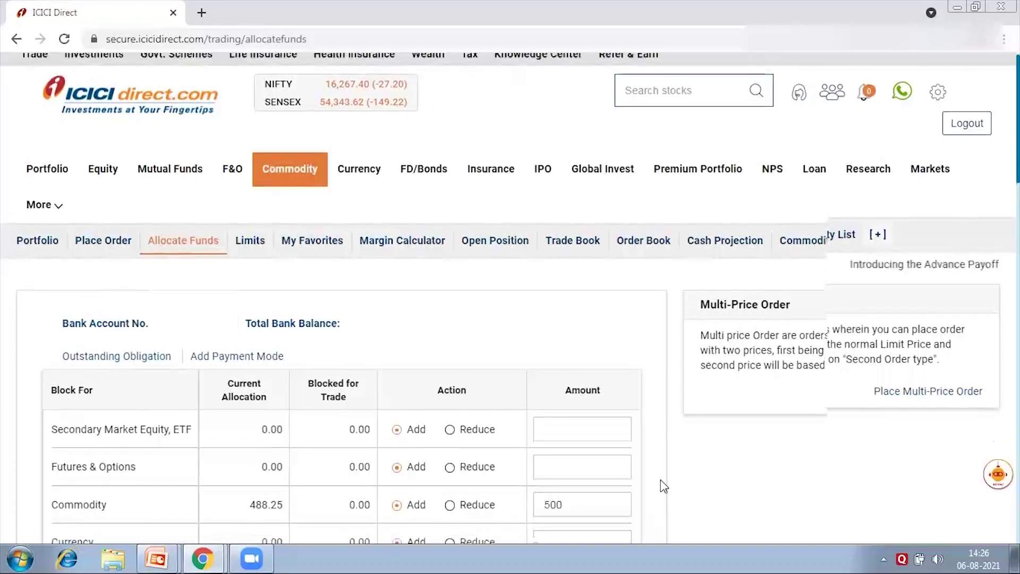
pyautogui.scroll(-2, 663, 486)
pyautogui.scroll(-1, 599, 468)
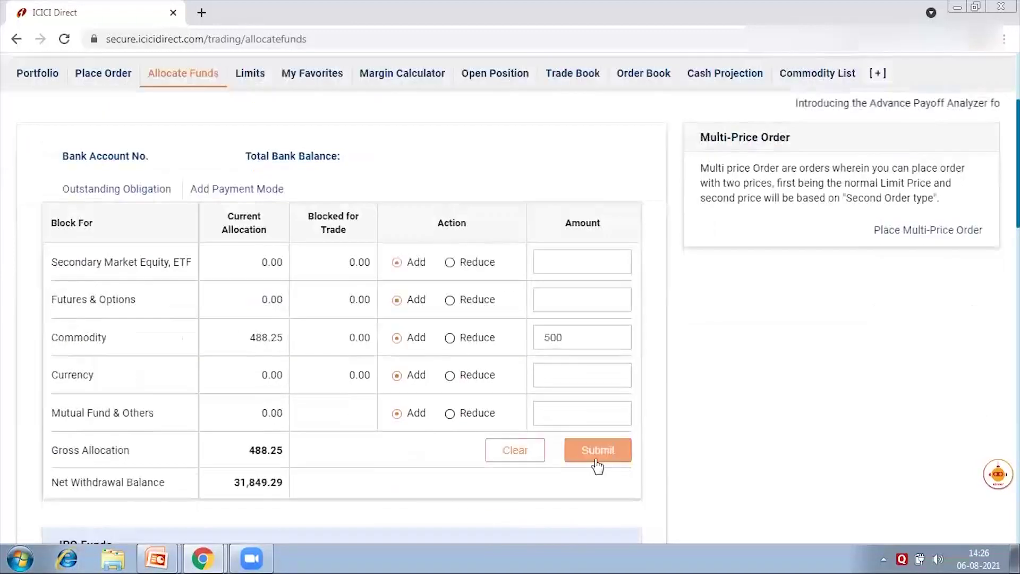
pyautogui.click(598, 450)
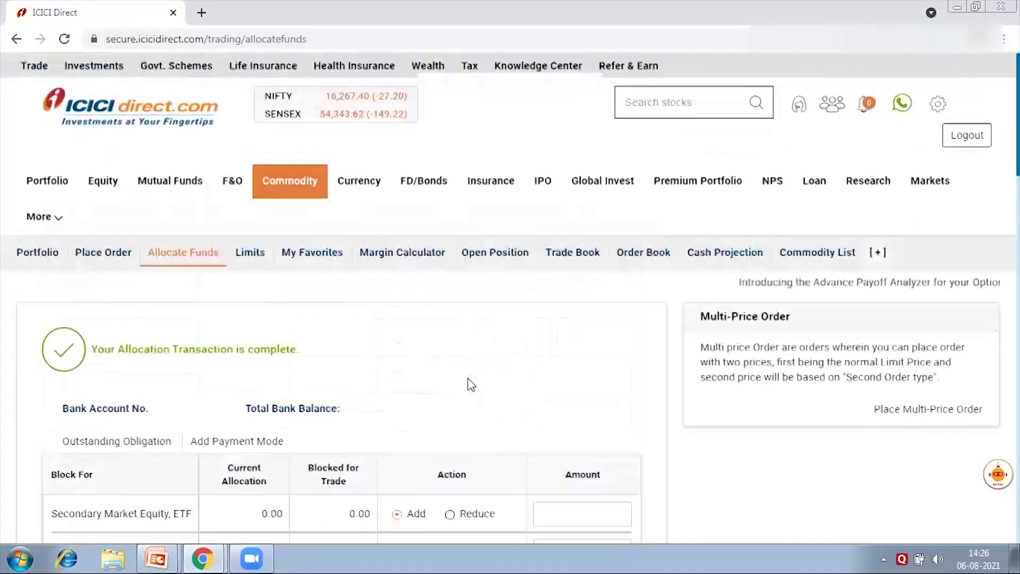
# - Check the fund allocation, return to Open Position and open the square-off form for the GOLDPE contract
pyautogui.scroll(-1, 471, 384)
pyautogui.scroll(-1, 469, 384)
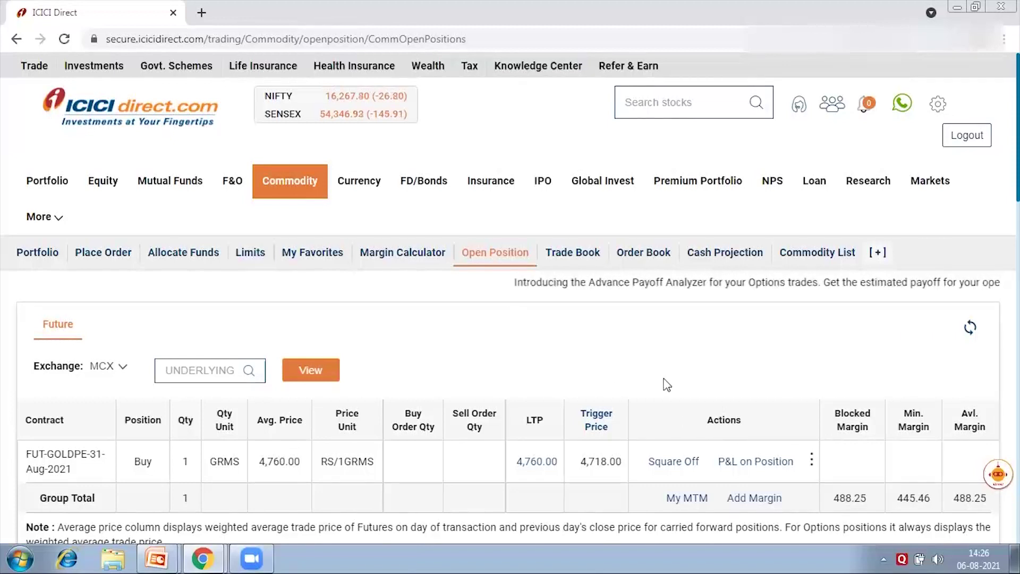
pyautogui.click(671, 463)
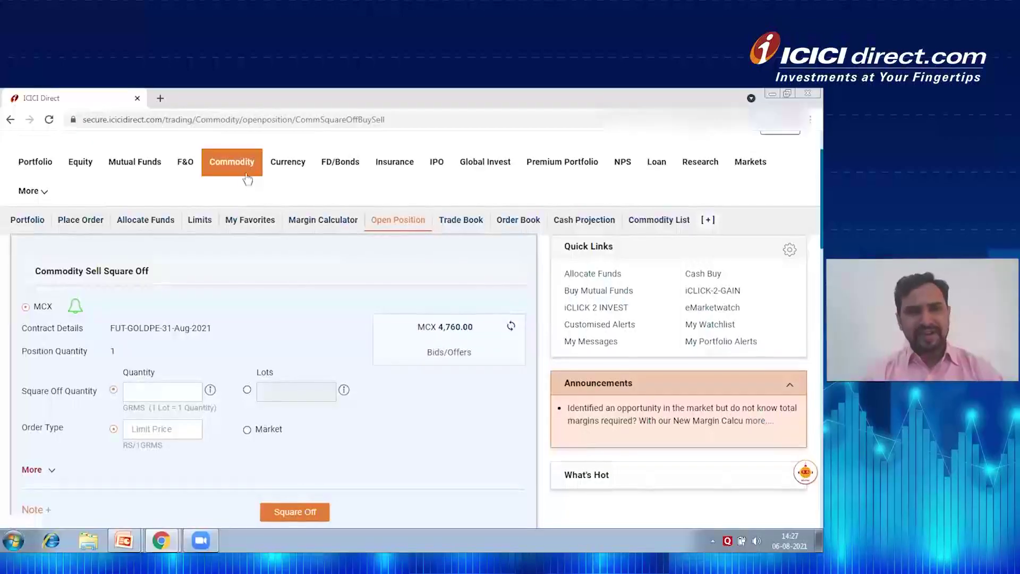
# - Return to the Commodity home page and open the i-Click-2-Gain trading recommendations
pyautogui.click(242, 169)
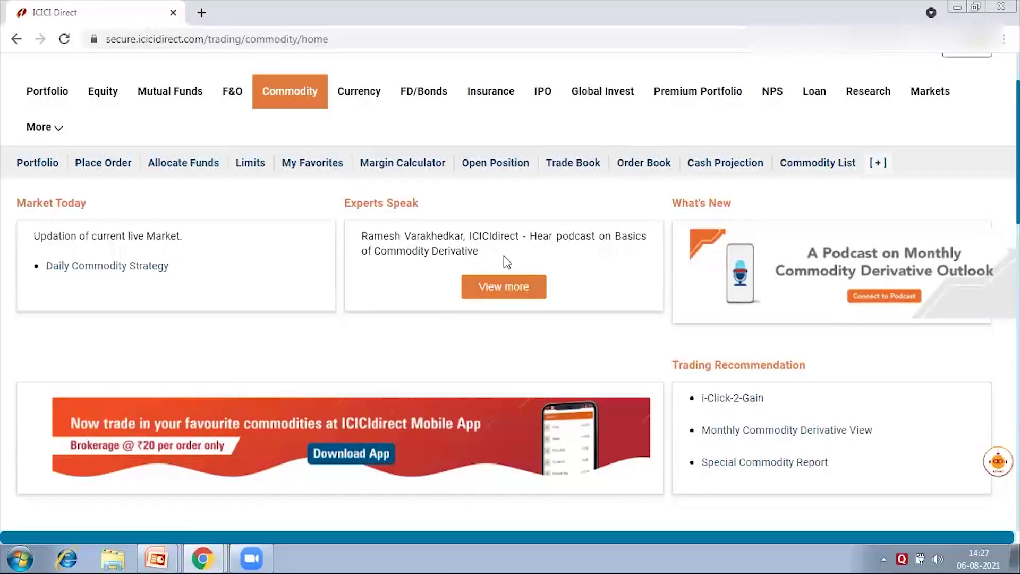
pyautogui.scroll(-1, 507, 264)
pyautogui.scroll(-3, 508, 264)
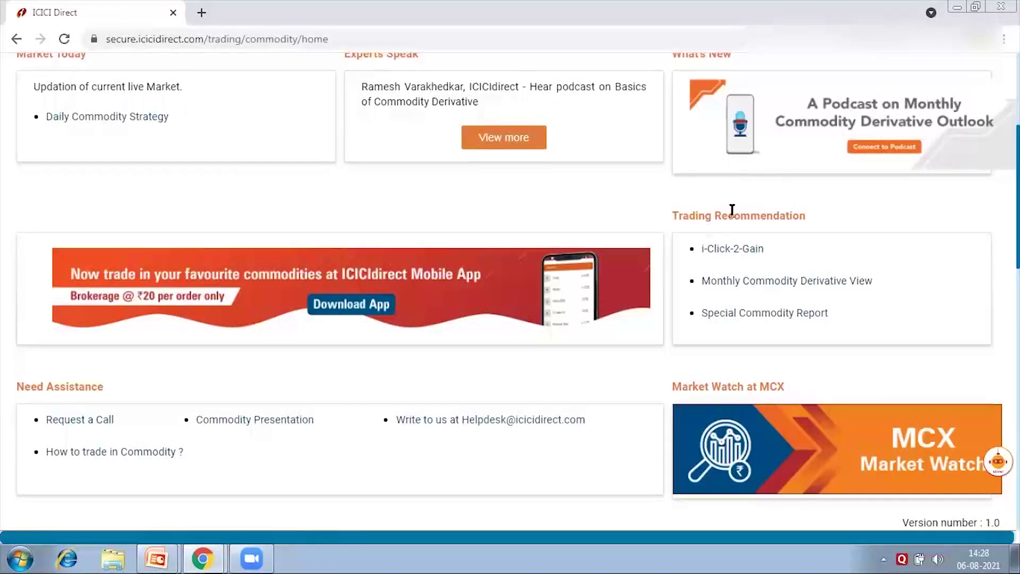
pyautogui.click(731, 250)
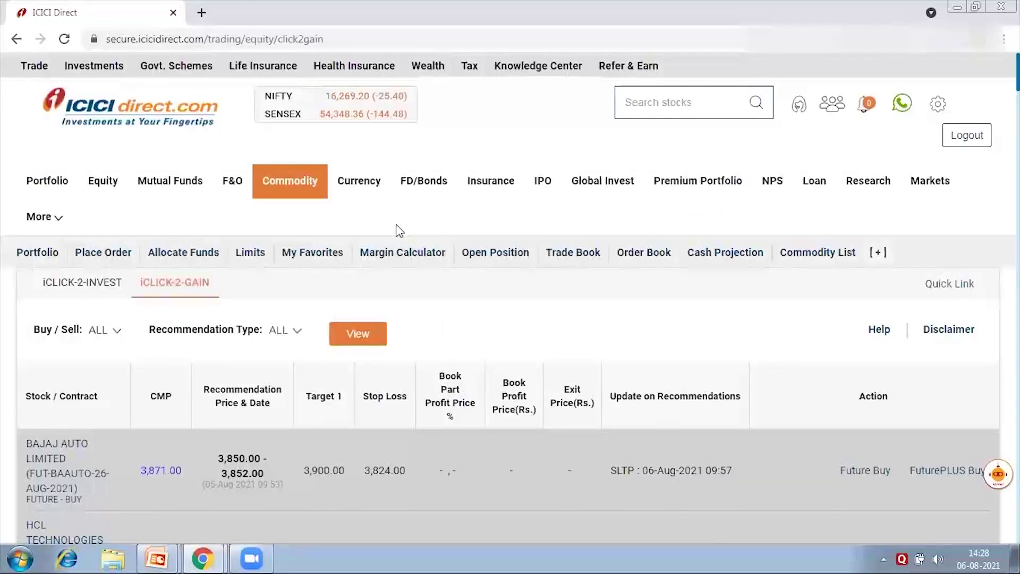
# - Filter the iCLICK-2-GAIN recommendations to the Commodity Futures type and check the CRUDE recommendation's price and time
pyautogui.scroll(-2, 398, 230)
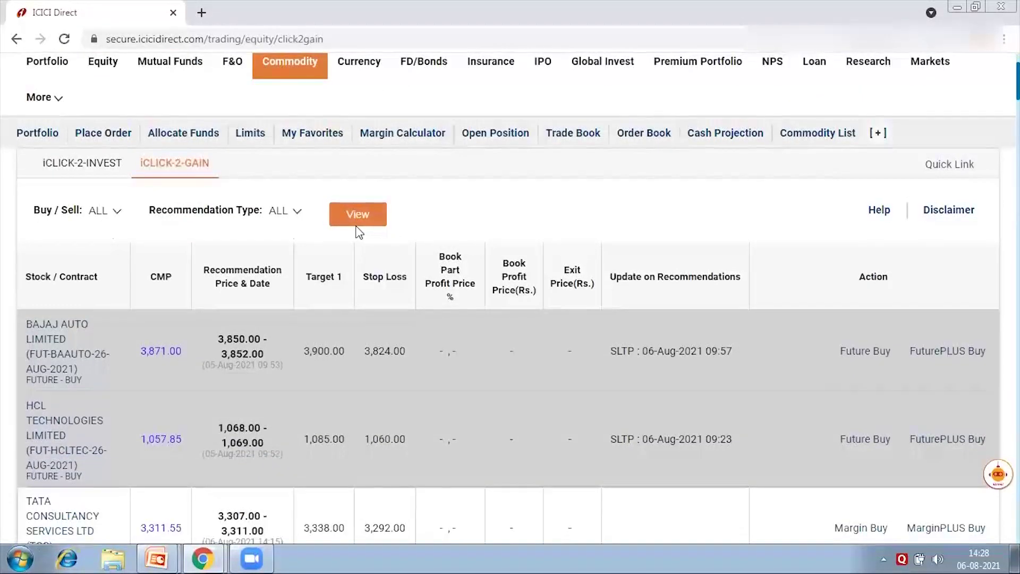
pyautogui.scroll(-1, 359, 232)
pyautogui.scroll(-1, 359, 232)
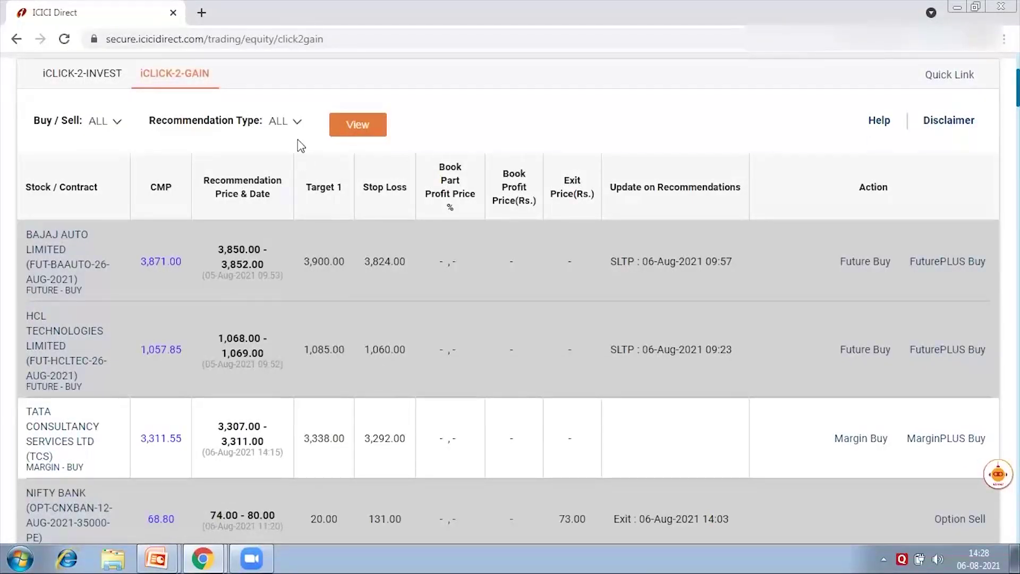
pyautogui.click(285, 122)
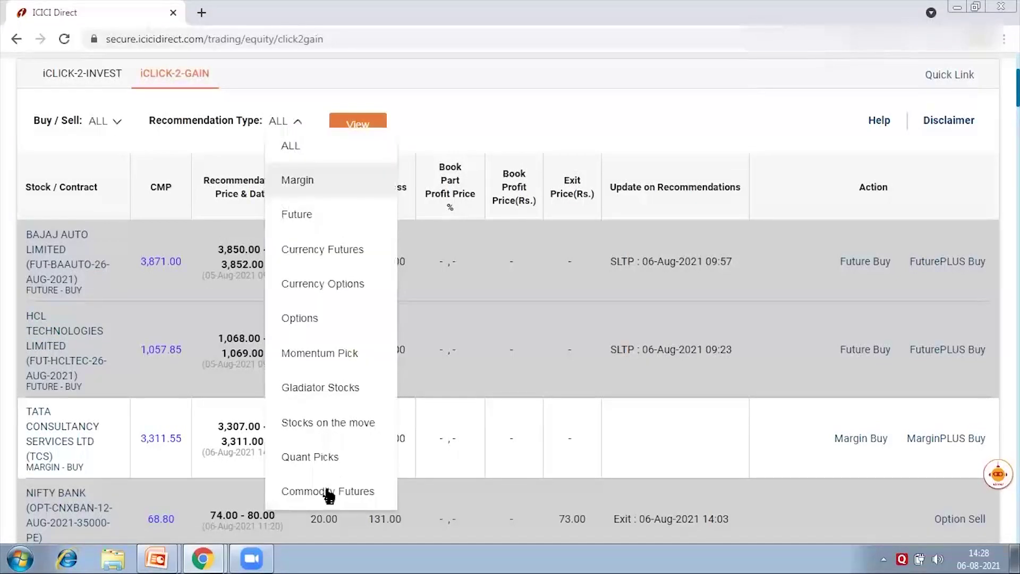
pyautogui.click(328, 494)
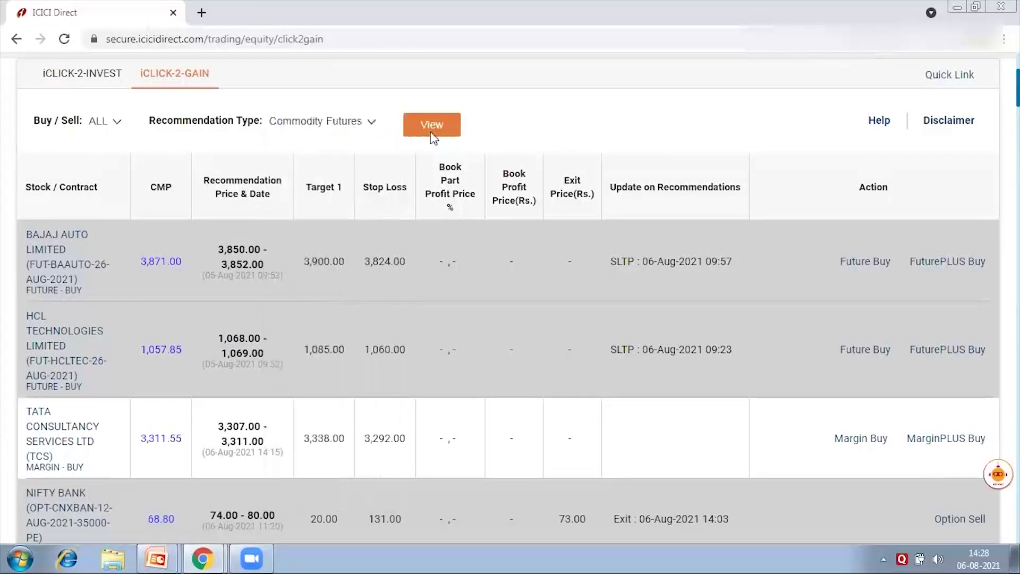
pyautogui.click(431, 128)
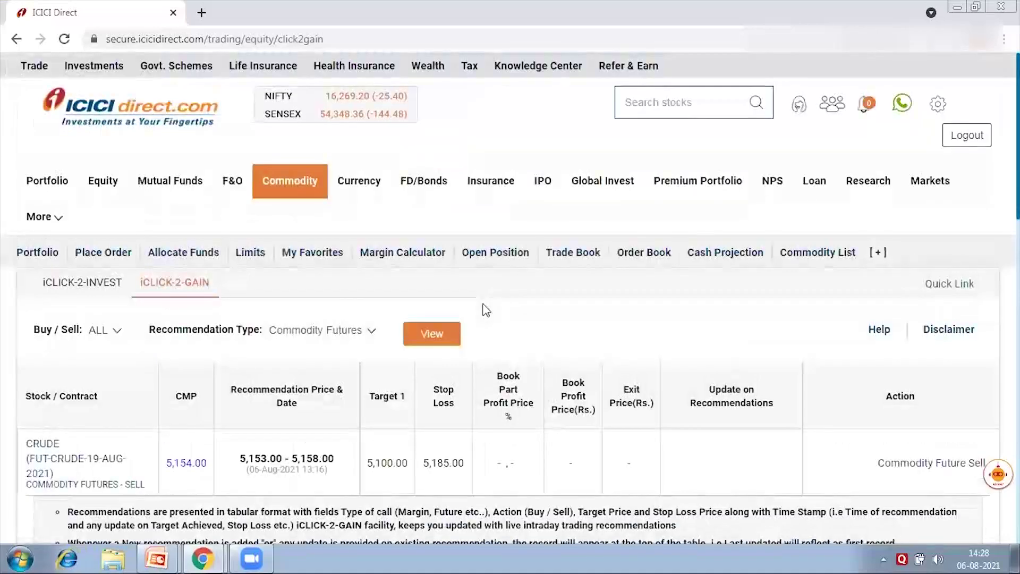
pyautogui.scroll(-1, 487, 311)
pyautogui.scroll(-2, 266, 396)
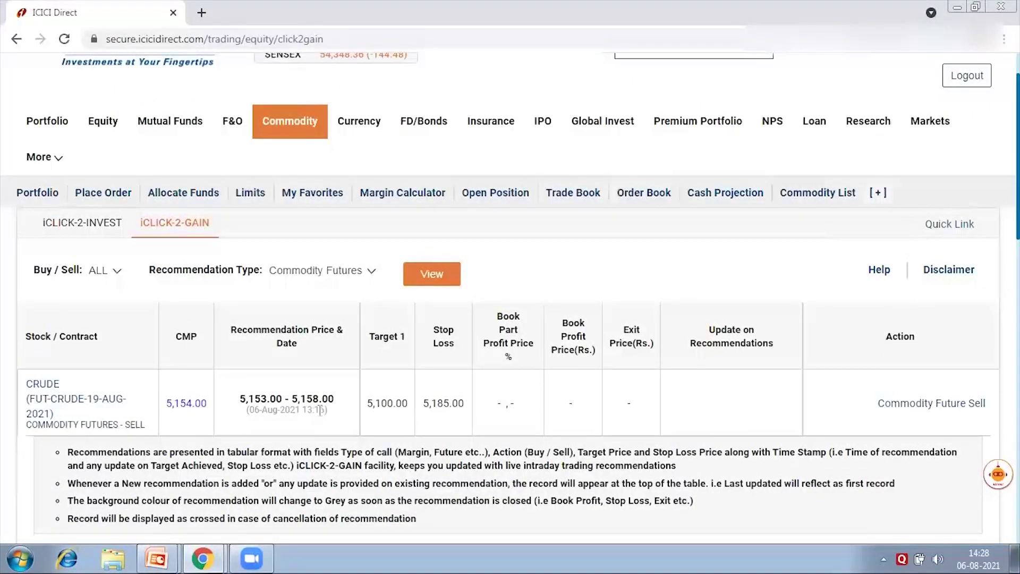
pyautogui.moveTo(307, 410); pyautogui.dragTo(325, 411)
# - Go back to the Commodity home page and look over its research reports, assistance links and market watch section
pyautogui.click(298, 135)
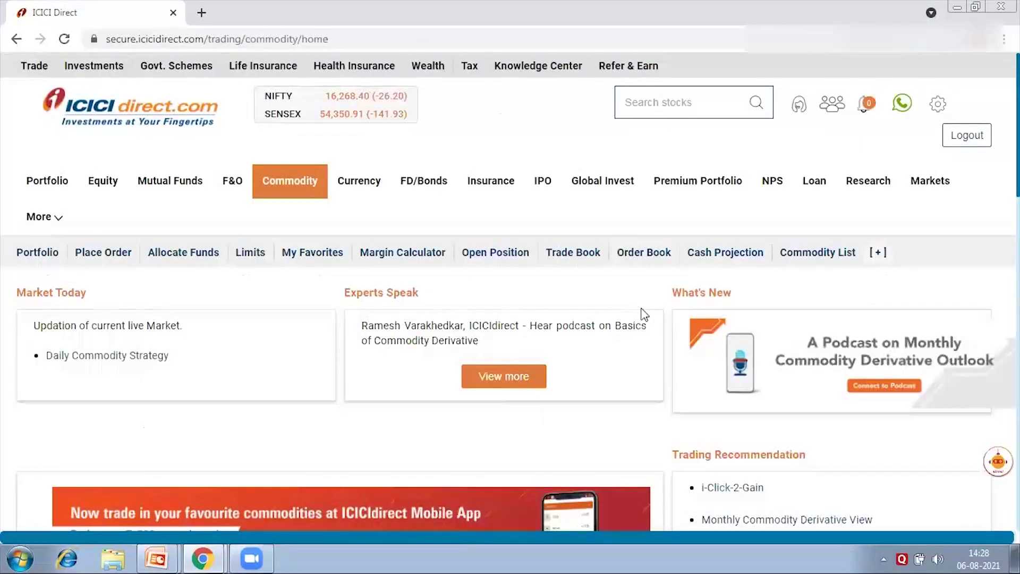
pyautogui.scroll(-1, 643, 314)
pyautogui.scroll(-1, 808, 479)
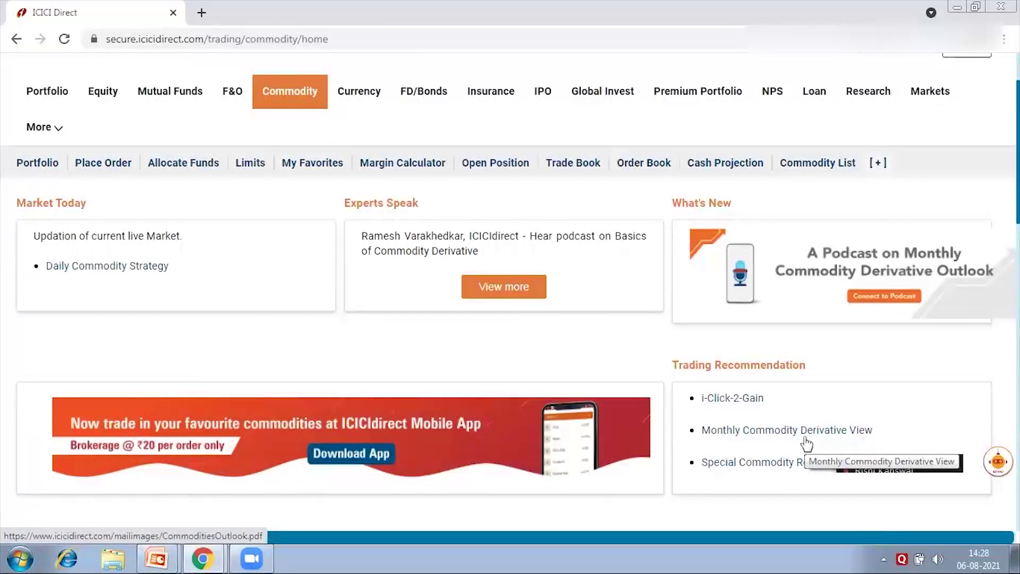
pyautogui.scroll(-2, 807, 443)
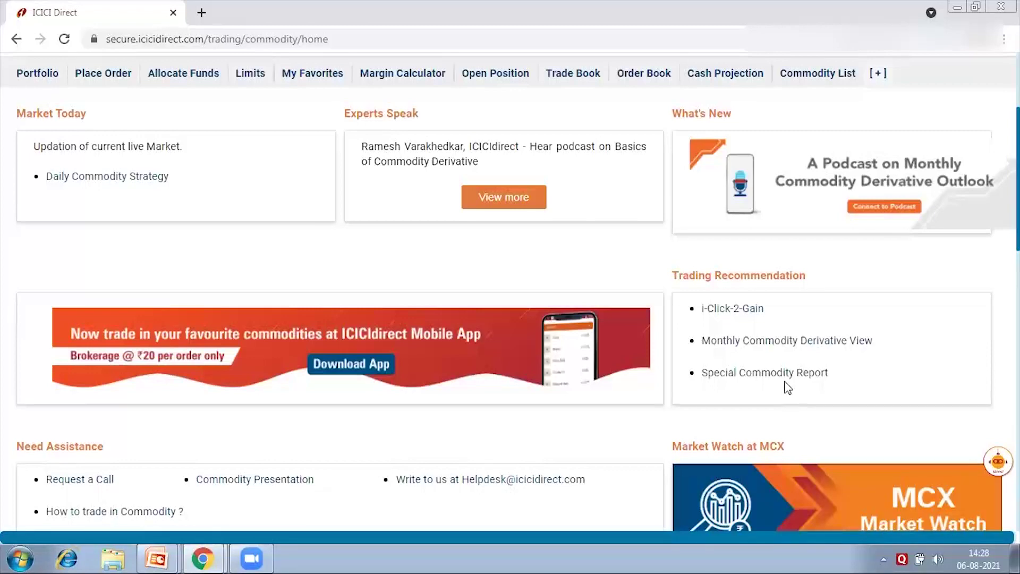
pyautogui.scroll(-1, 788, 388)
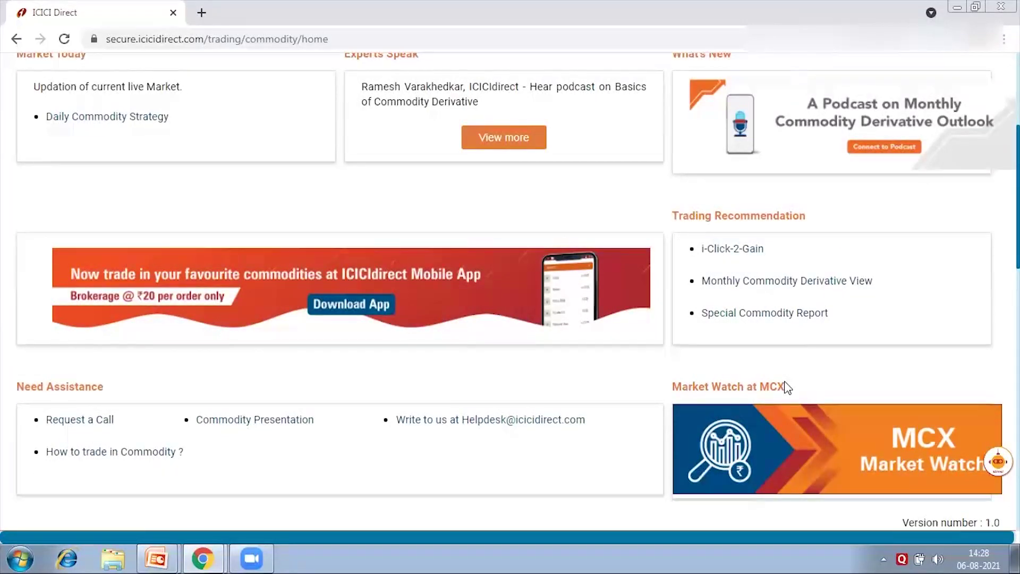
# - Open the Commodity Presentation and view the pages on major commodities traded, Indian exchanges and contracts traded (pages 4 to 6)
pyautogui.click(241, 421)
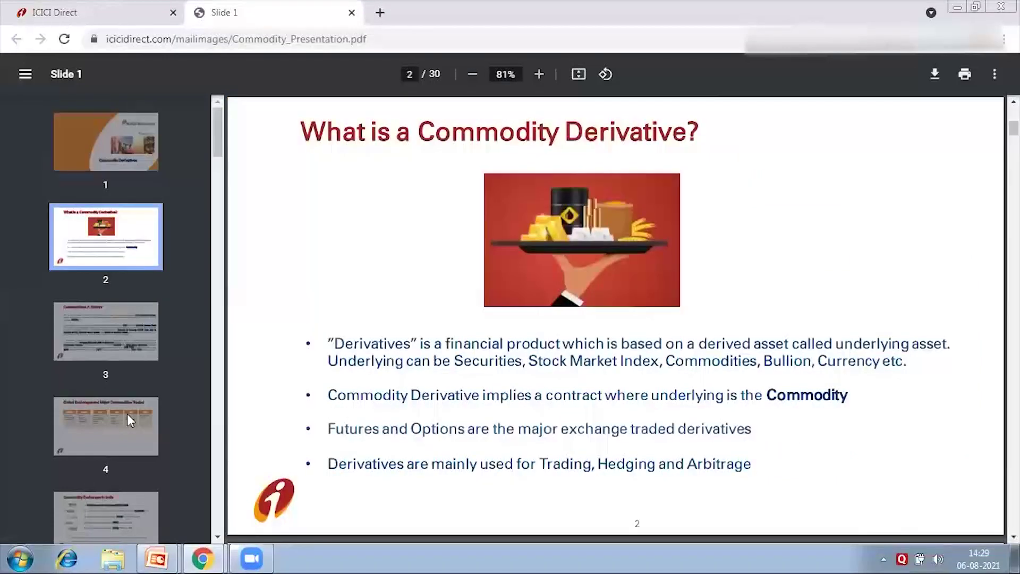
pyautogui.click(127, 414)
pyautogui.click(110, 468)
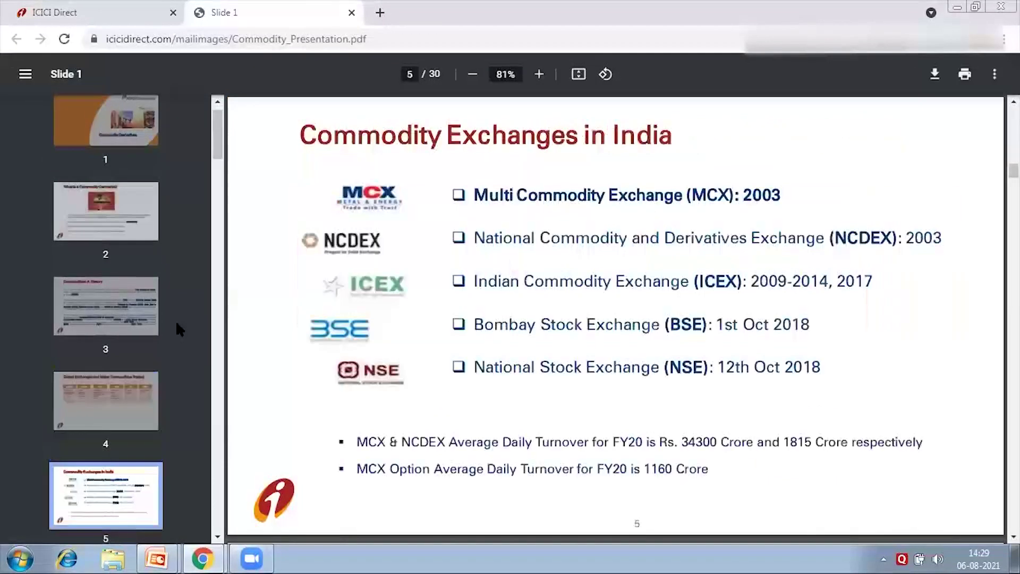
pyautogui.click(123, 481)
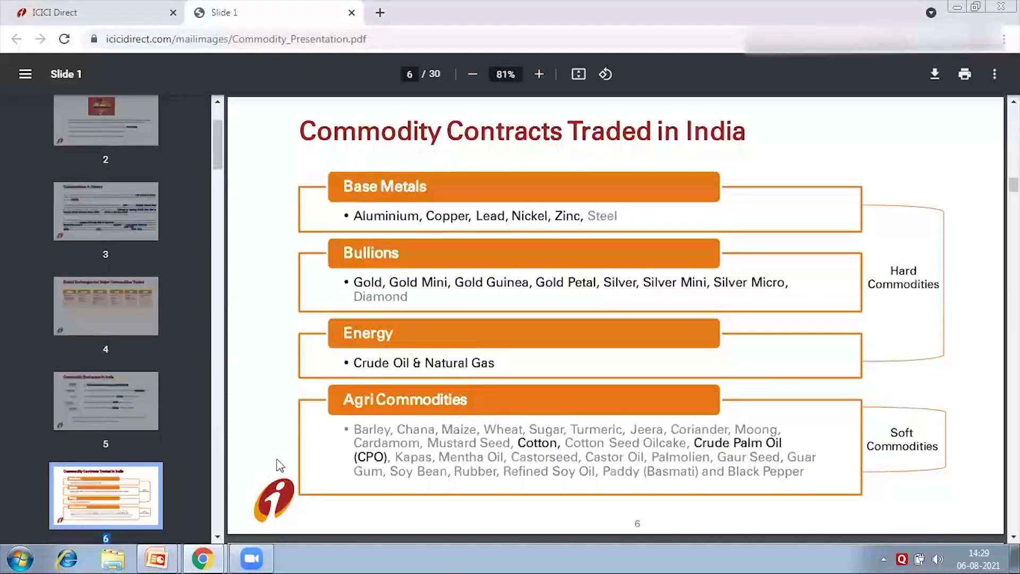
# - Return to the Commodity home page, open the commodity portfolio and list the futures positions from Aug 2003 to Aug 2022
pyautogui.hotkey('ctrl', 'Tab')
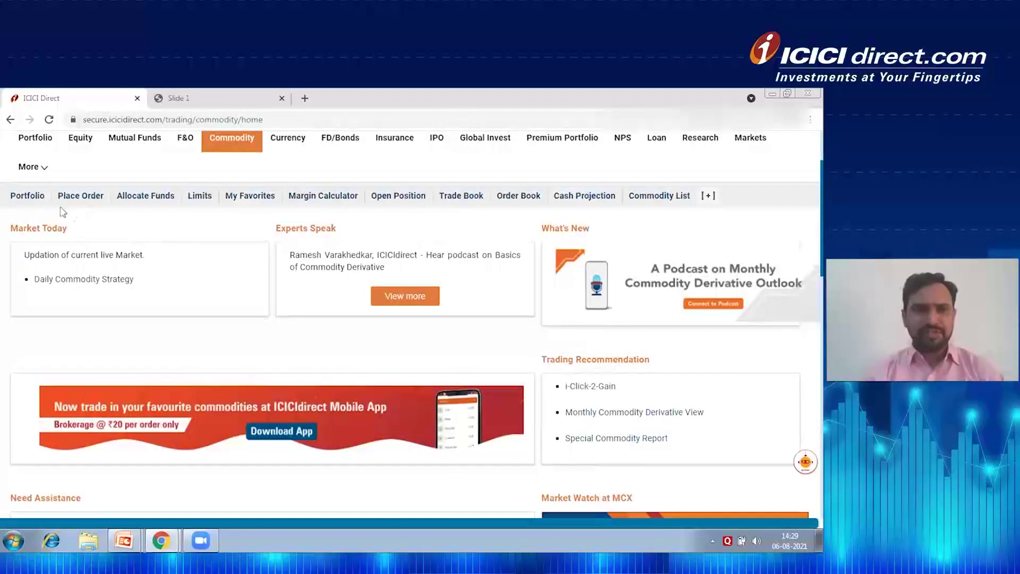
pyautogui.click(27, 195)
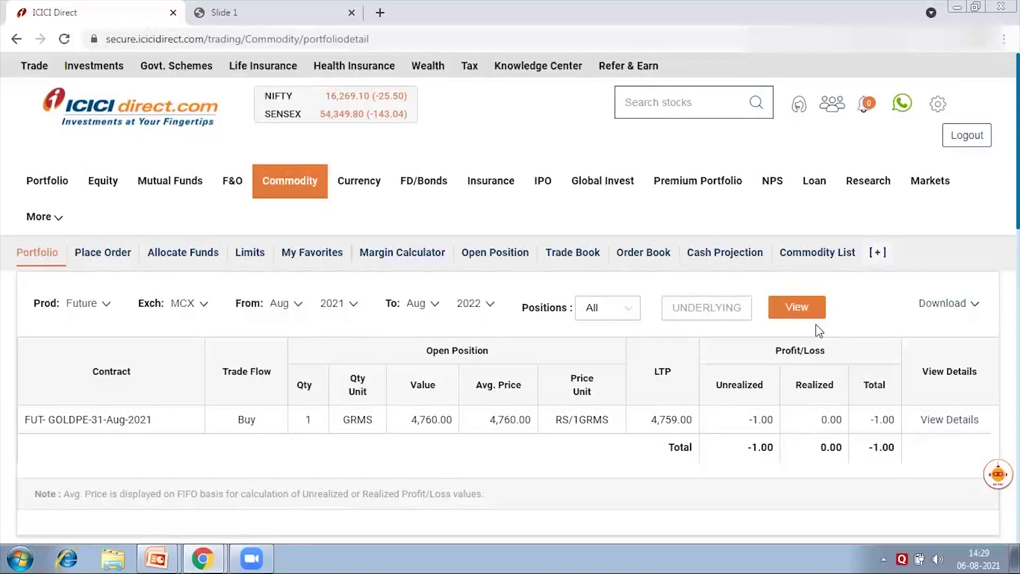
pyautogui.click(337, 304)
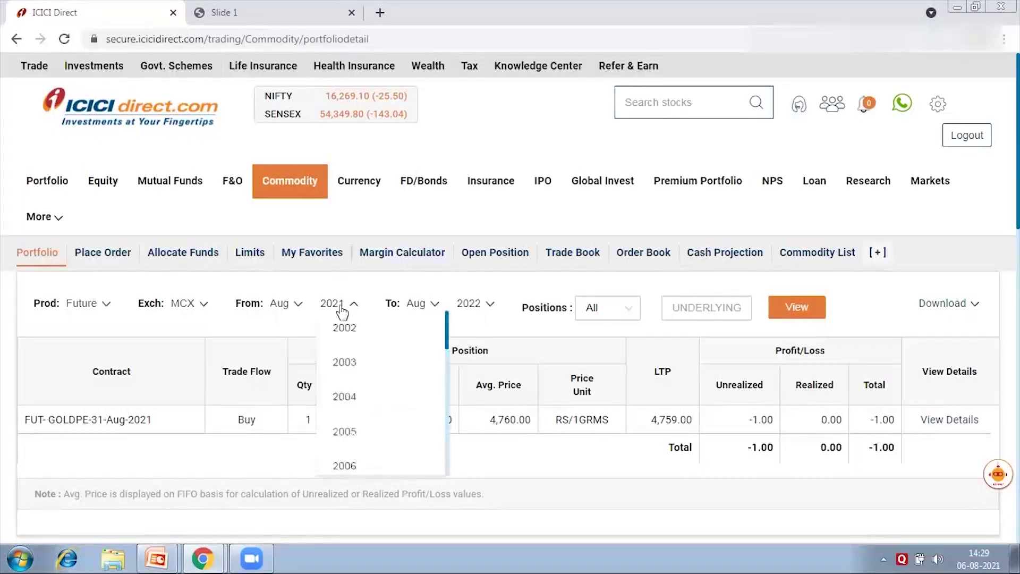
pyautogui.click(345, 362)
pyautogui.click(803, 313)
pyautogui.scroll(-3, 461, 421)
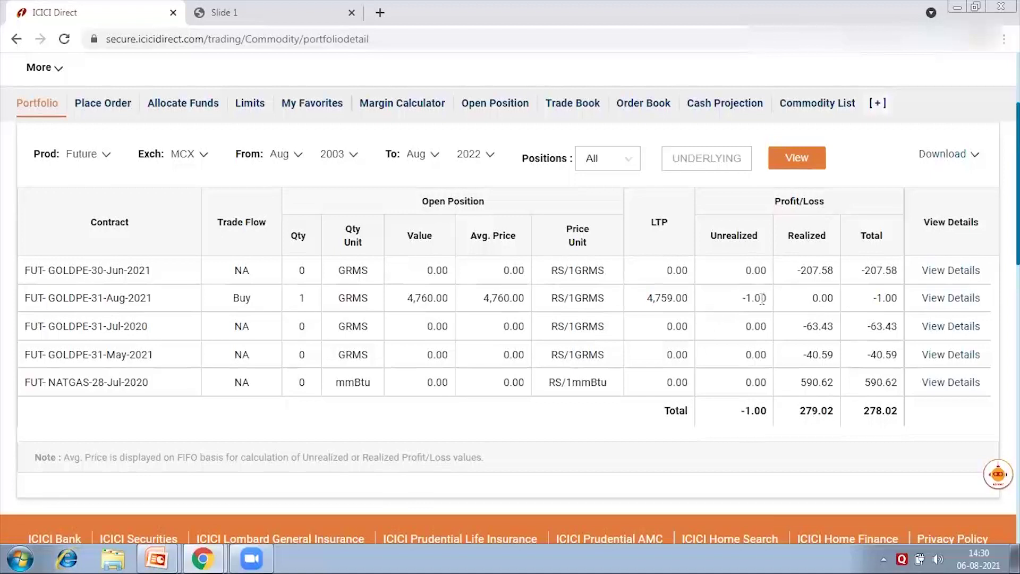
# - Examine the unrealized and realized profit/loss columns and their totals for the listed commodity contracts
pyautogui.moveTo(762, 299); pyautogui.dragTo(736, 303)
pyautogui.moveTo(821, 238); pyautogui.dragTo(794, 238)
pyautogui.scroll(-2, 782, 286)
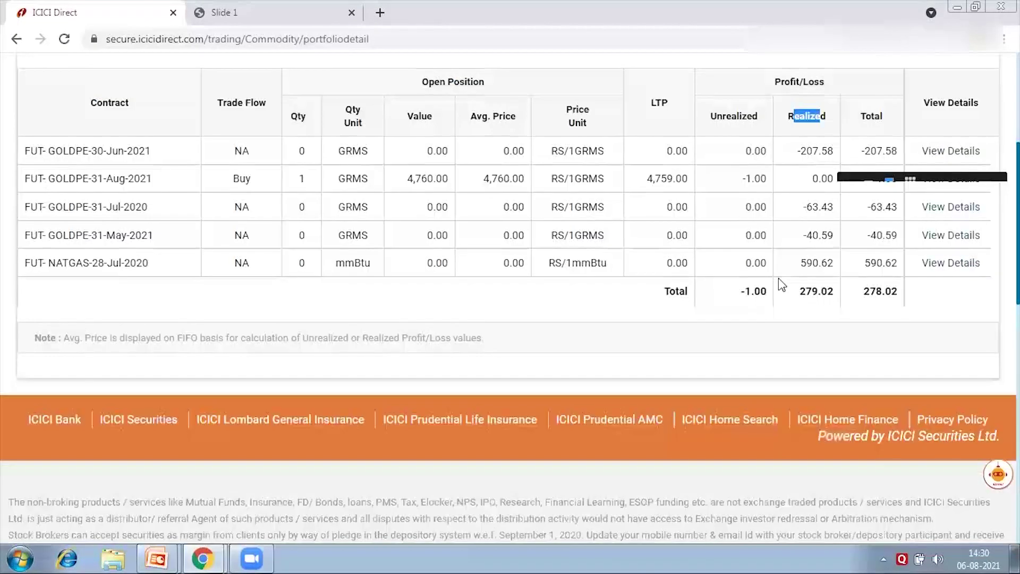
pyautogui.click(701, 227)
pyautogui.scroll(5, 700, 227)
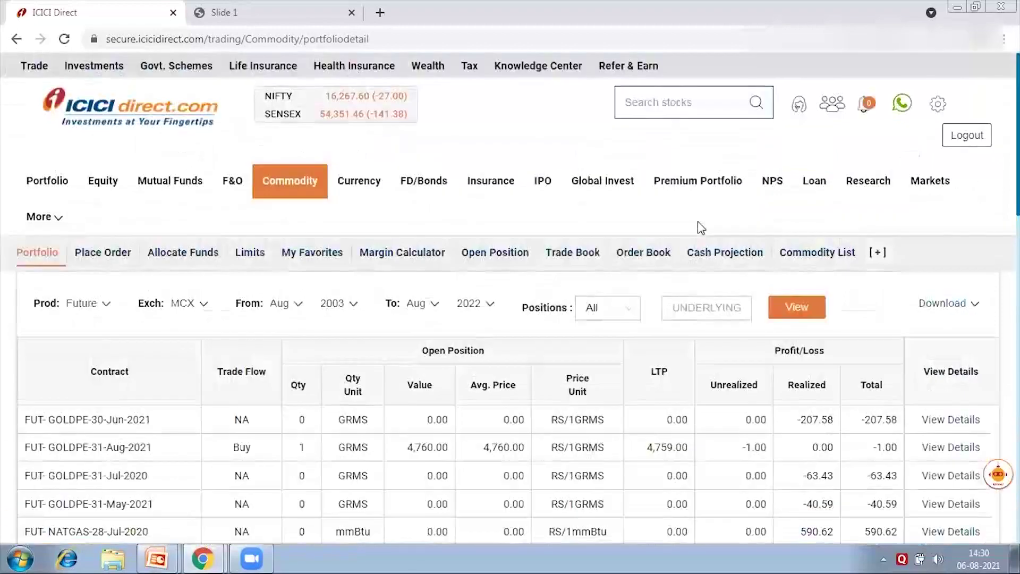
# - Open the commodity Profit & Loss Statement and look through the financial years available for its period
pyautogui.scroll(-2, 641, 293)
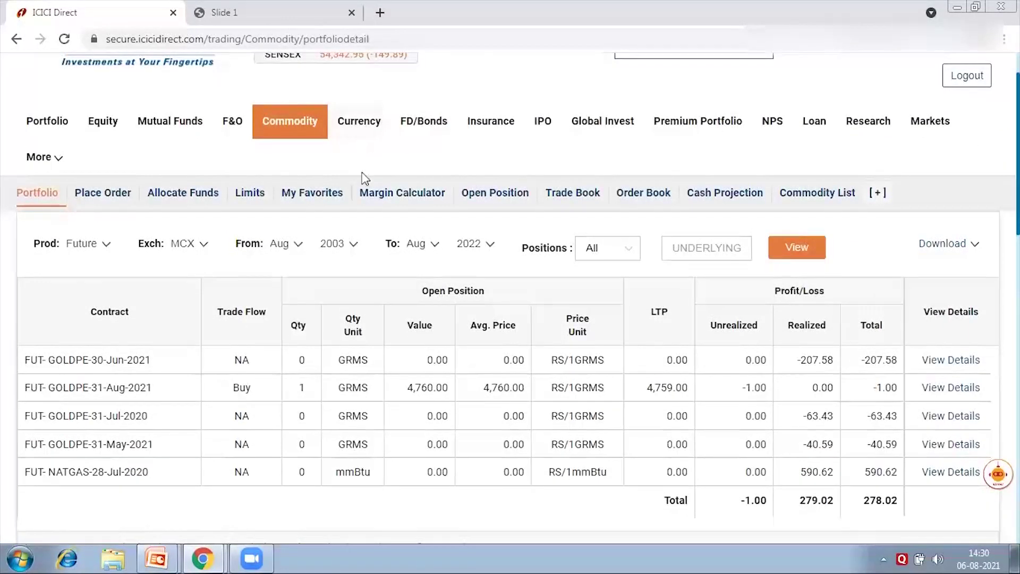
pyautogui.scroll(-2, 364, 177)
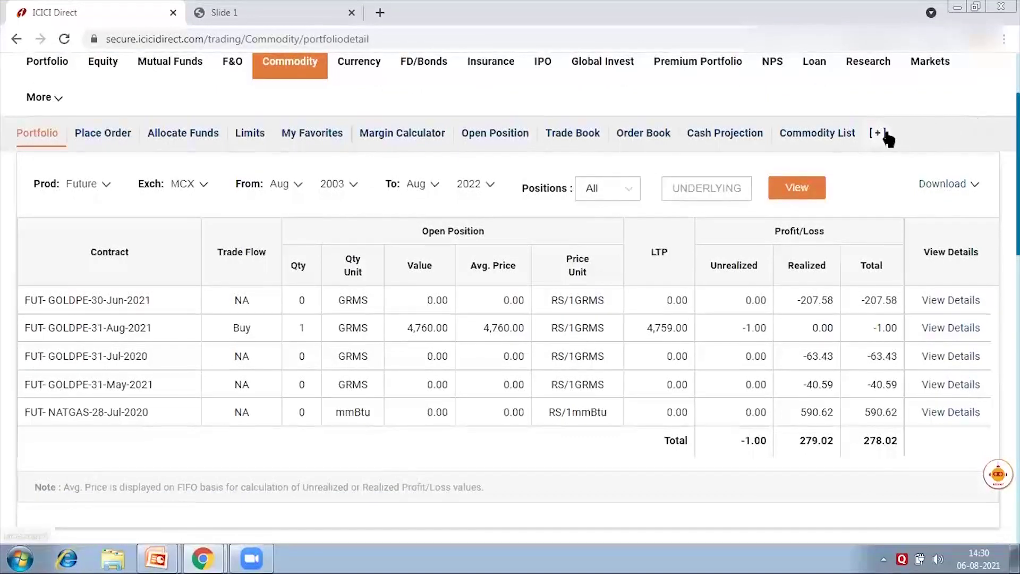
pyautogui.click(880, 134)
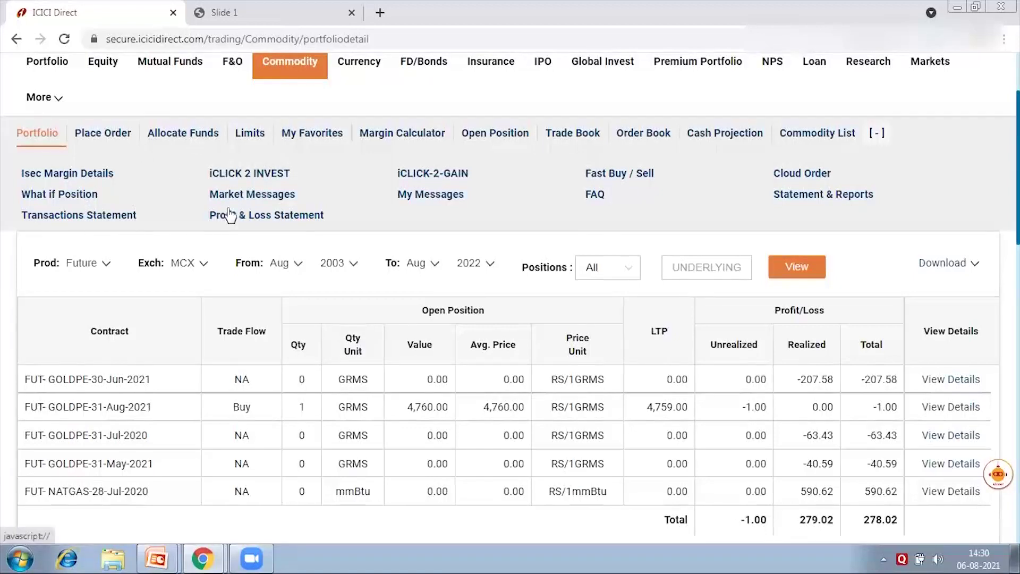
pyautogui.click(267, 216)
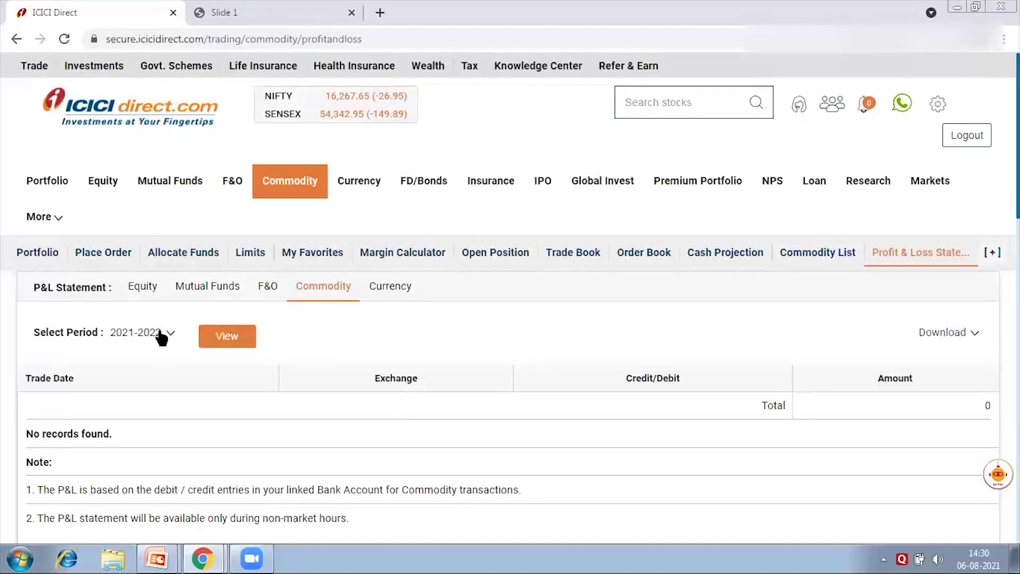
pyautogui.click(162, 335)
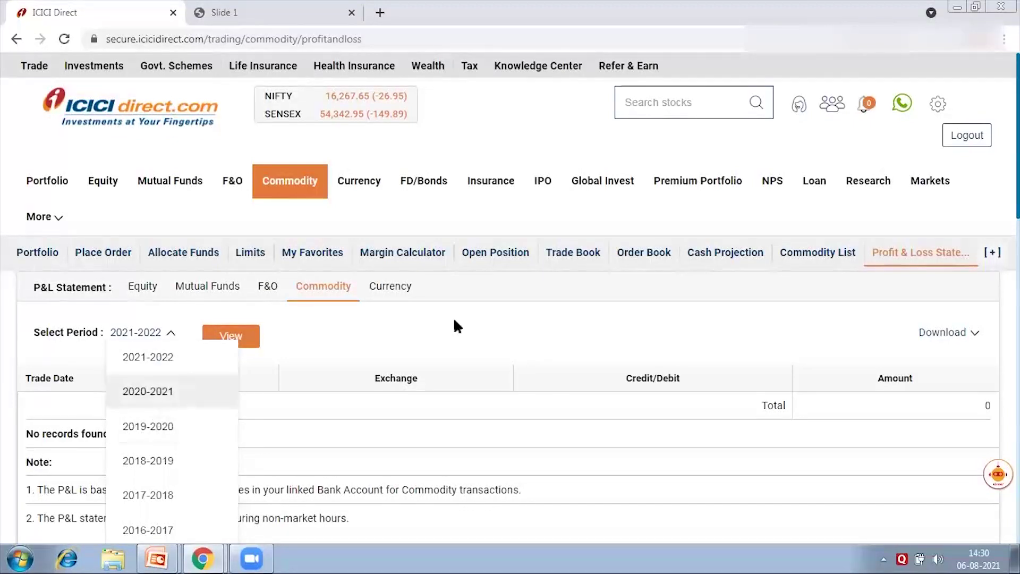
pyautogui.click(366, 363)
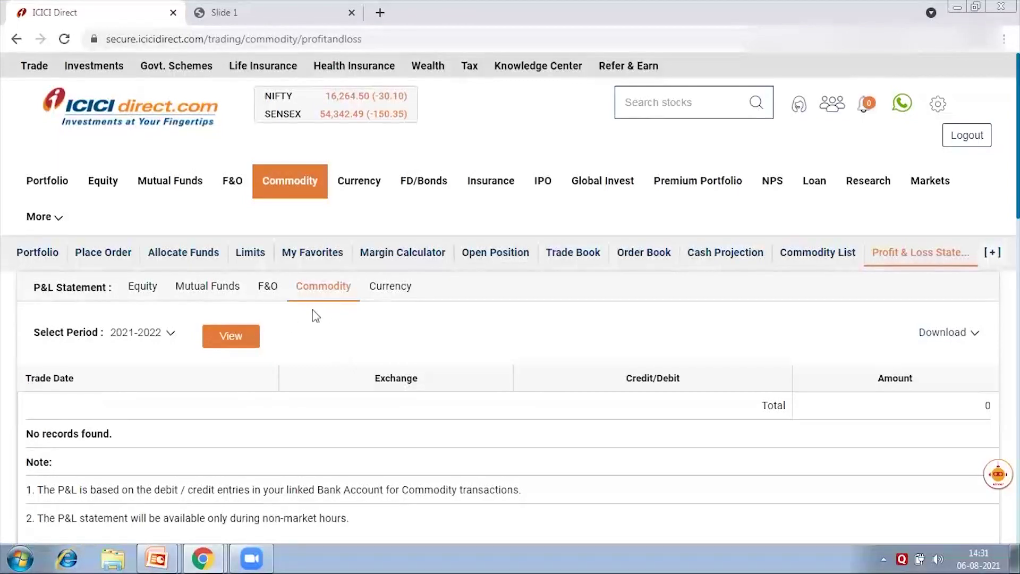
# - Look over the Profit & Loss Statement's notes and disclaimer and open the commodity Transactions Statement
pyautogui.scroll(-2, 296, 303)
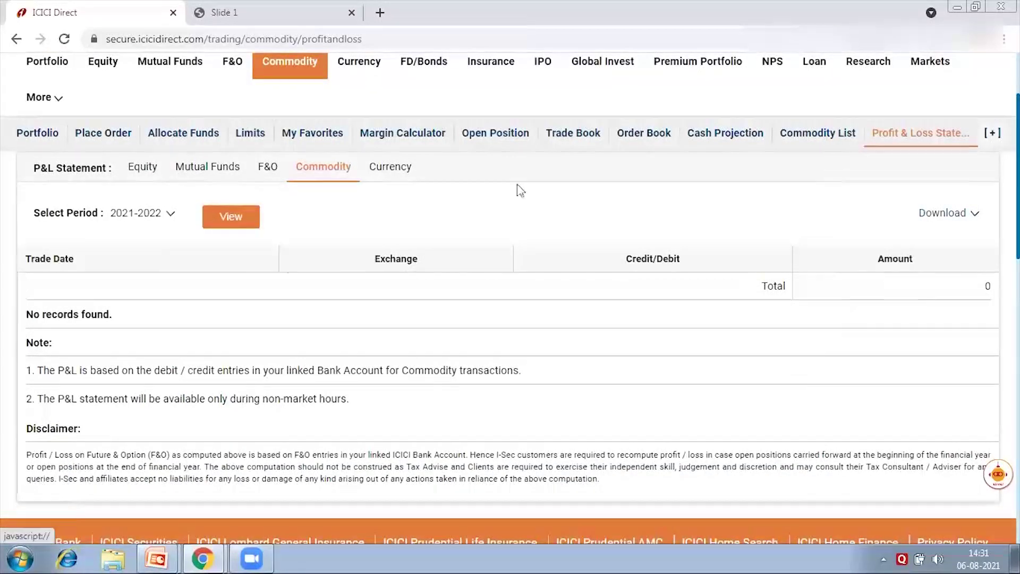
pyautogui.click(993, 133)
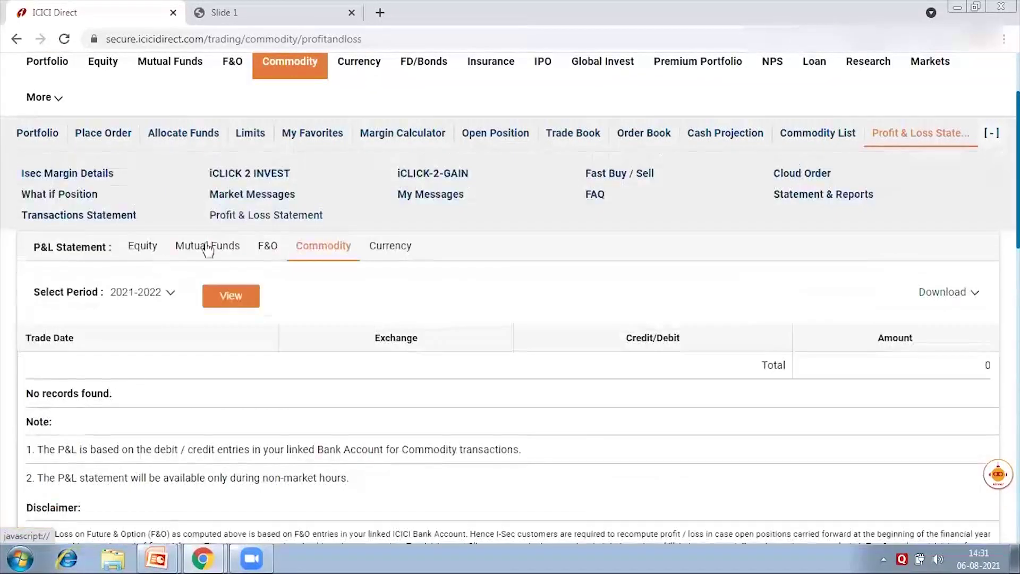
pyautogui.click(85, 216)
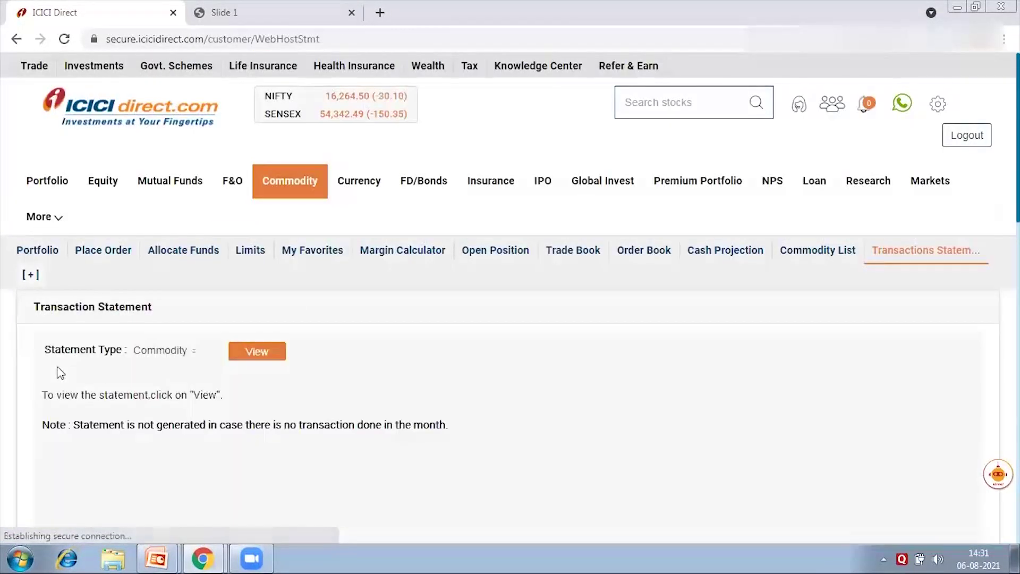